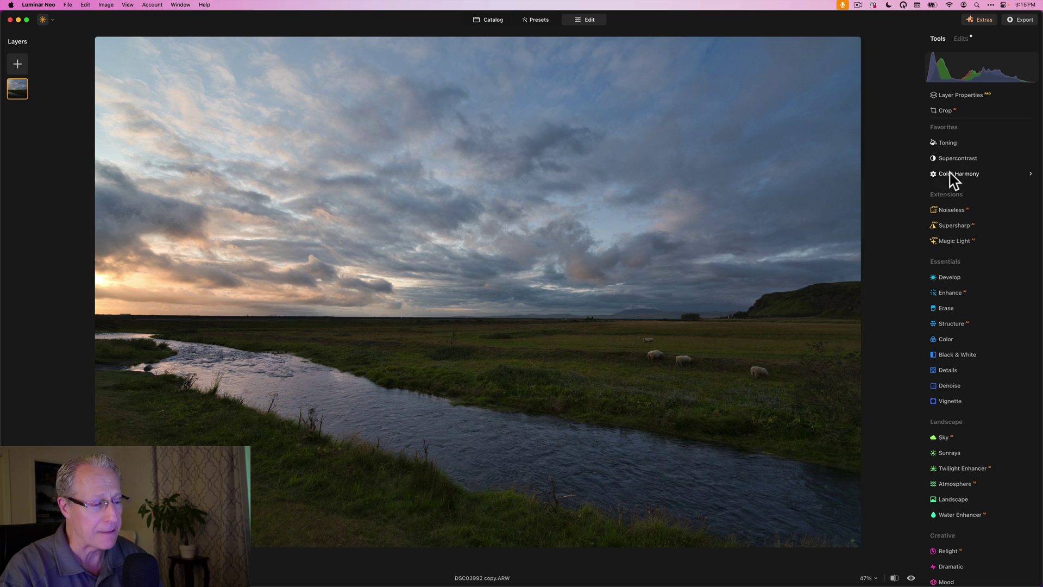
Open the Color Harmony tool and look over its adjustment panel
{"action": "left_click", "coordinate": [957, 176]}
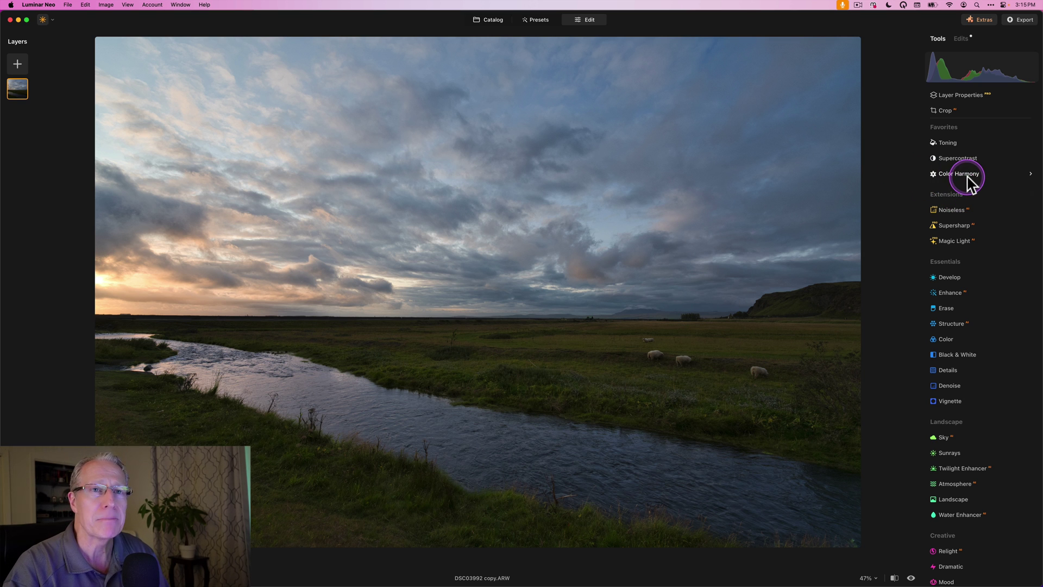
{"action": "left_click", "coordinate": [982, 247]}
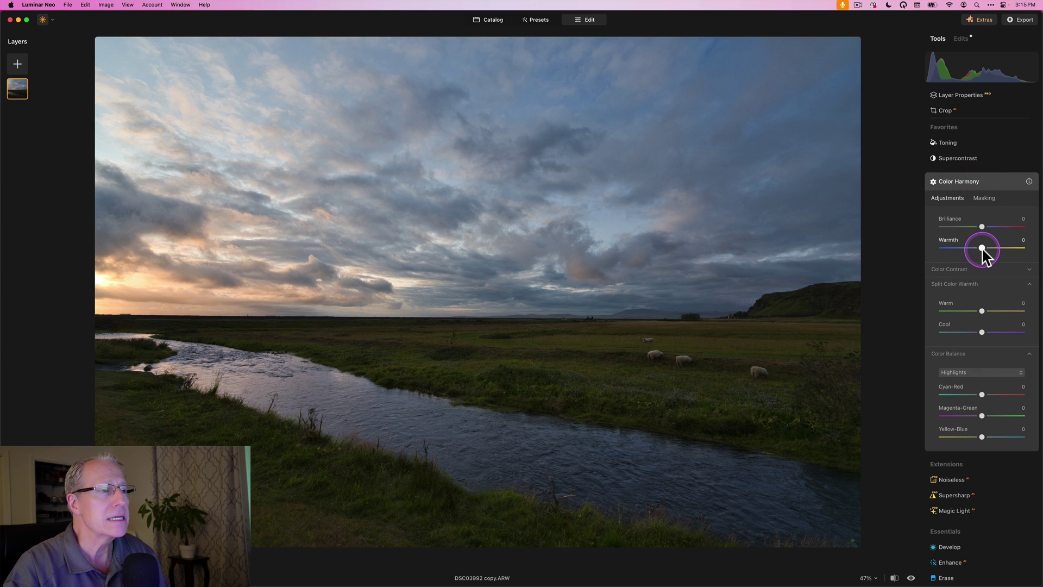
{"action": "scroll", "coordinate": [983, 250], "scroll_direction": "down", "scroll_amount": 1}
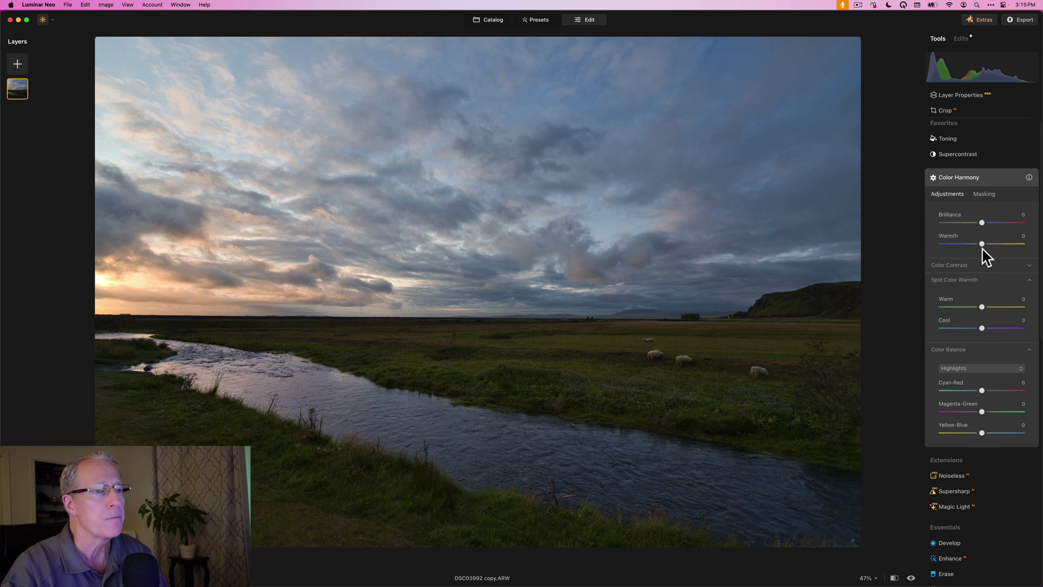
{"action": "scroll", "coordinate": [983, 251], "scroll_direction": "down", "scroll_amount": 1}
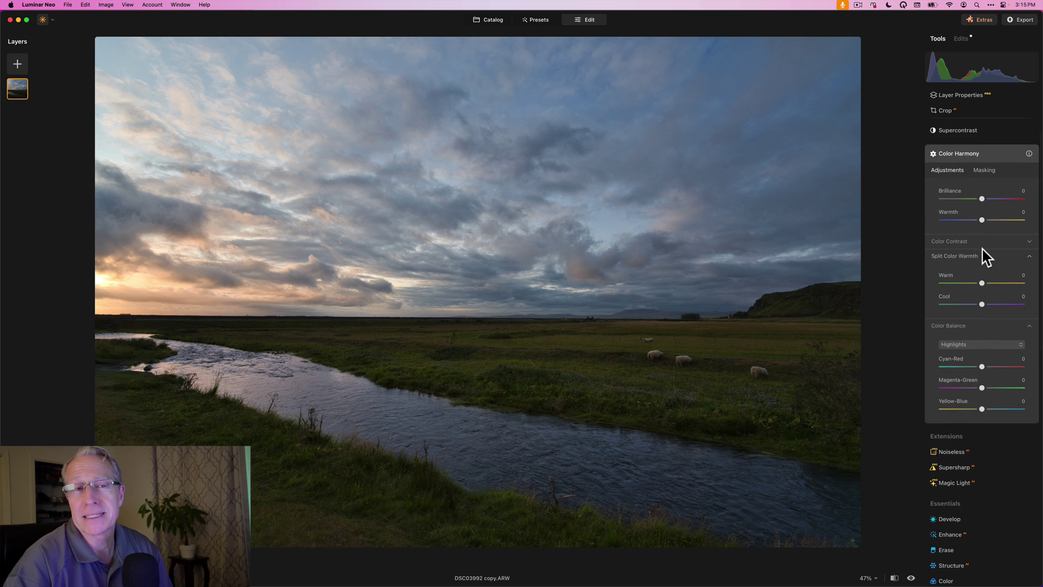
{"action": "scroll", "coordinate": [985, 256], "scroll_direction": "up", "scroll_amount": 1}
Add a Luminosity mask to Color Harmony from its Masking options
{"action": "left_click", "coordinate": [982, 181]}
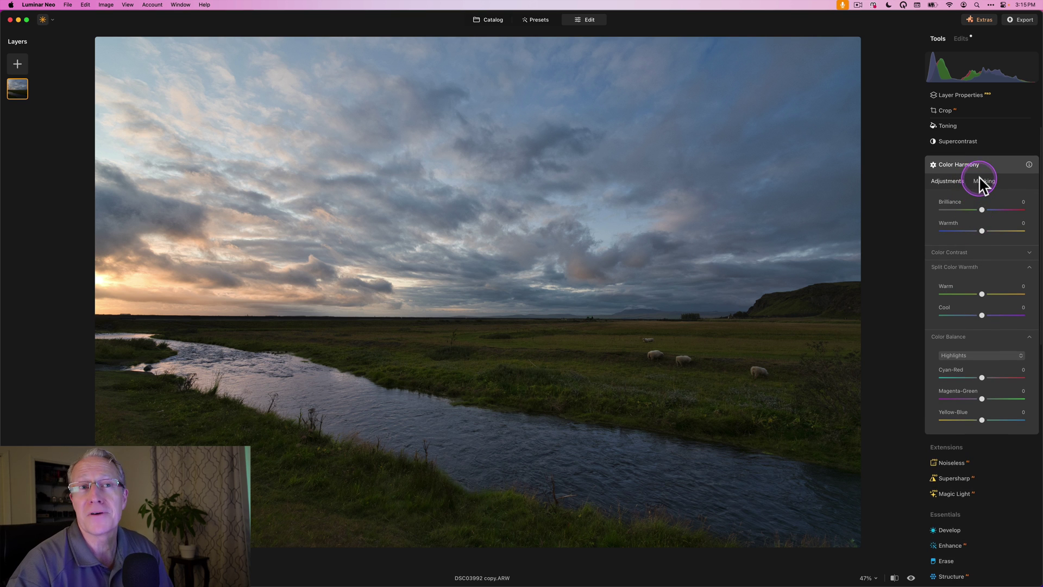
{"action": "left_click", "coordinate": [990, 282]}
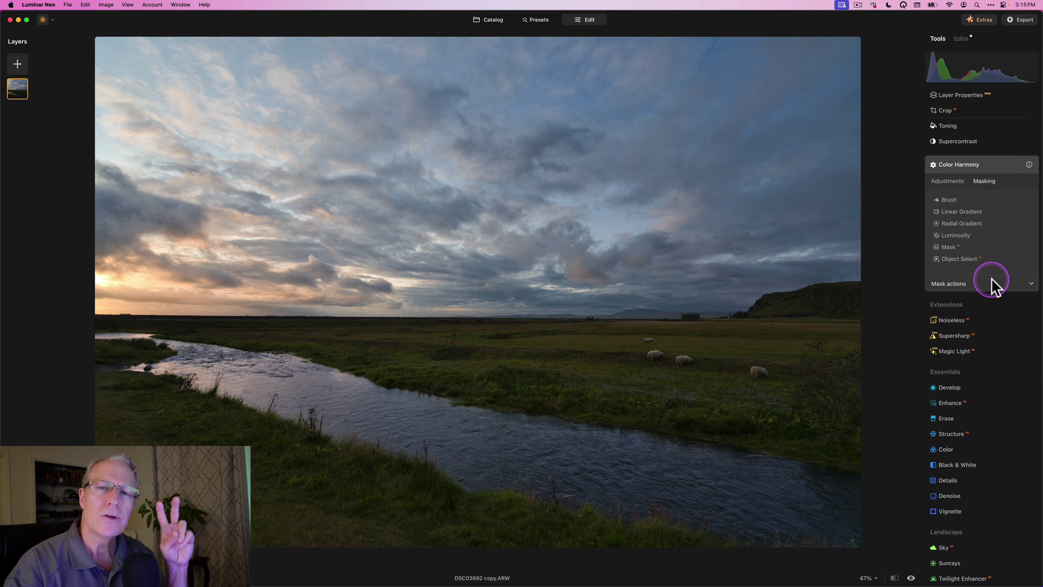
{"action": "left_click", "coordinate": [947, 186]}
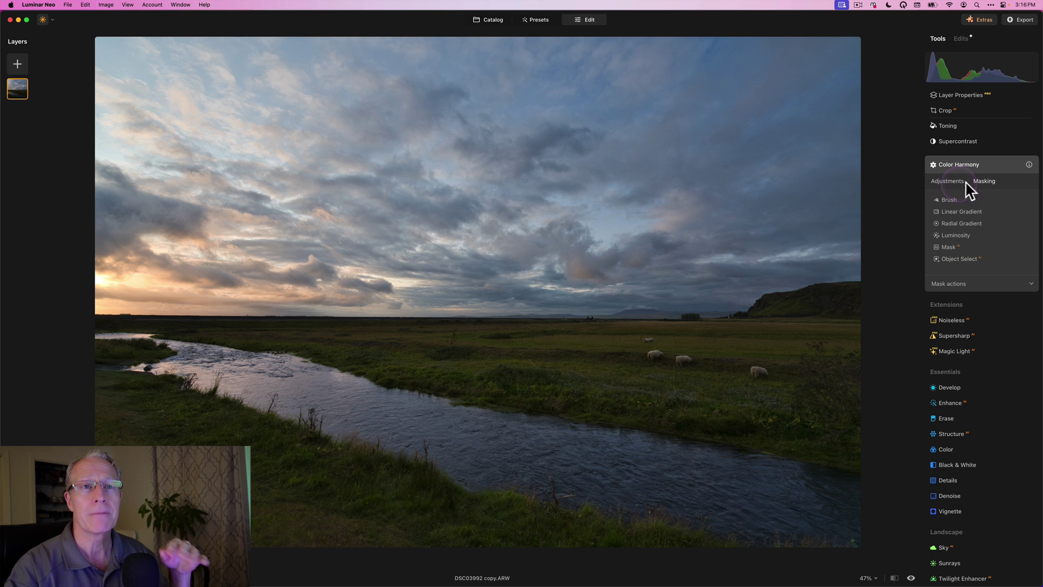
{"action": "left_click", "coordinate": [982, 183]}
{"action": "left_click", "coordinate": [963, 223]}
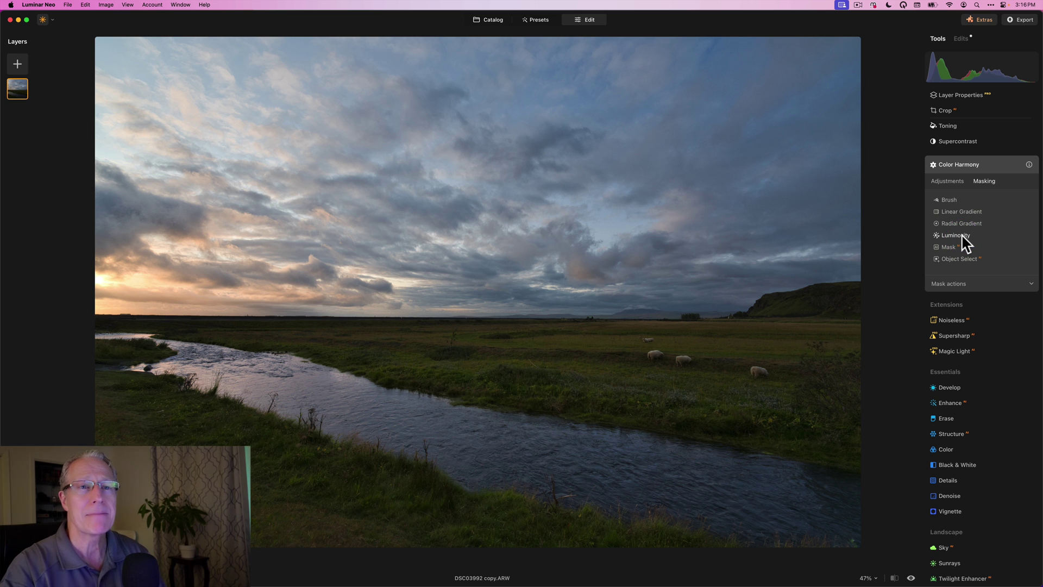
{"action": "left_click", "coordinate": [962, 235]}
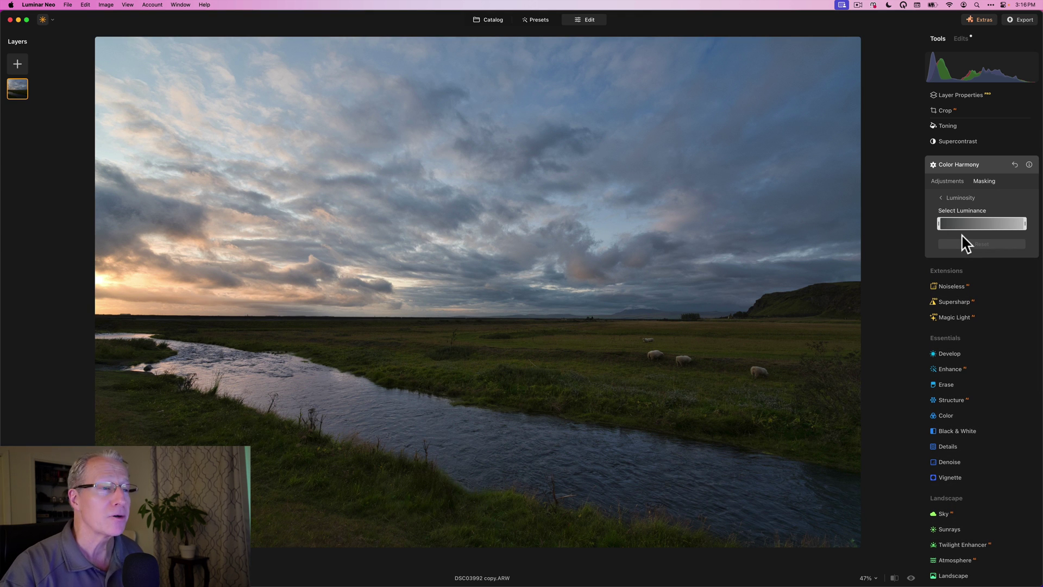
Display the luminosity mask as a red overlay that currently covers the entire landscape
{"action": "left_click", "coordinate": [981, 222]}
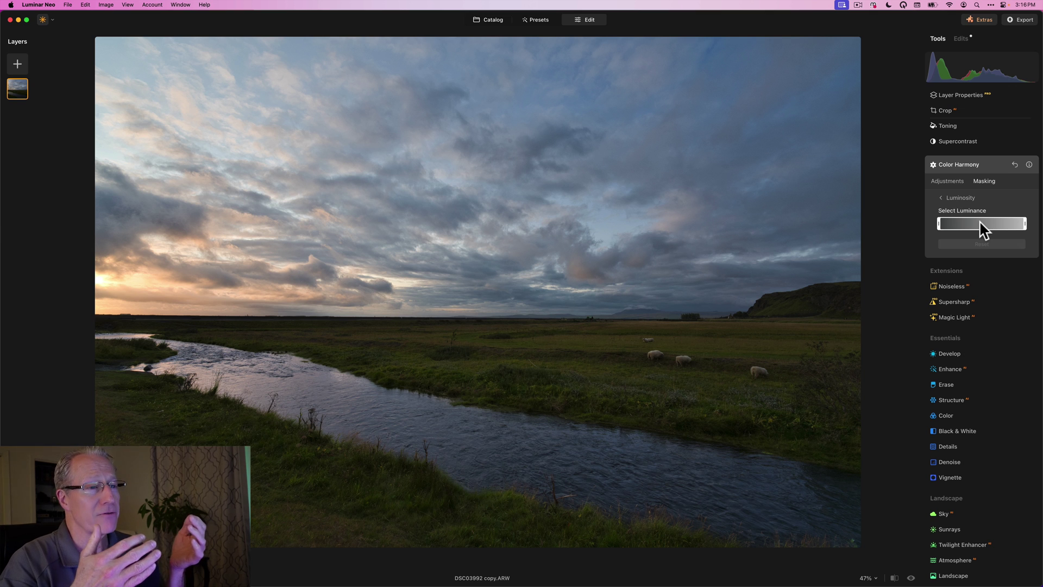
{"action": "mouse_move", "coordinate": [980, 221]}
{"action": "left_mouse_down"}
{"action": "mouse_move", "coordinate": [1013, 230]}
{"action": "mouse_move", "coordinate": [944, 227]}
{"action": "mouse_move", "coordinate": [1019, 228]}
{"action": "mouse_move", "coordinate": [977, 232]}
{"action": "left_mouse_up"}
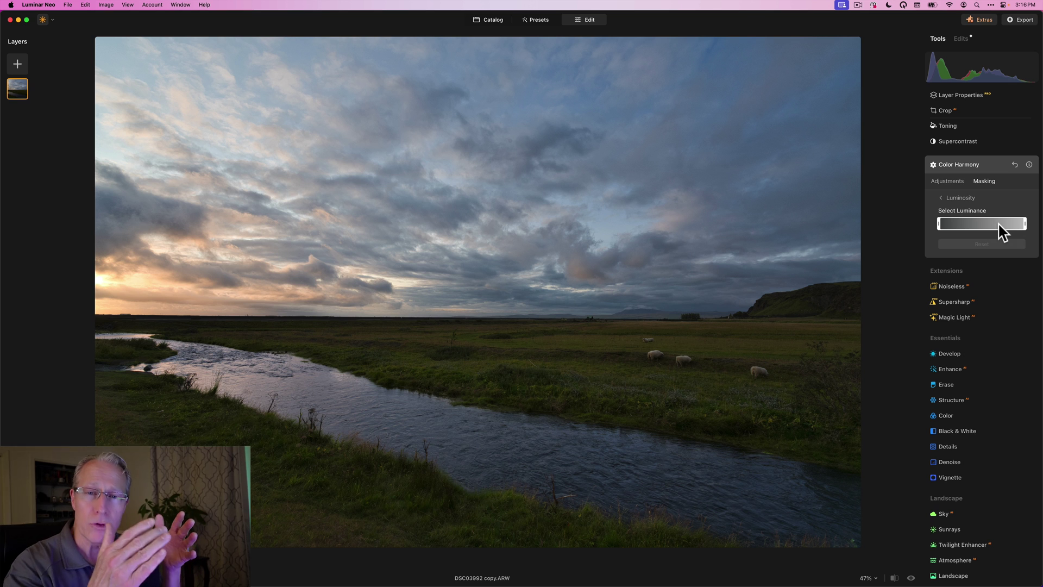
{"action": "mouse_move", "coordinate": [960, 228]}
{"action": "left_mouse_down"}
{"action": "mouse_move", "coordinate": [982, 234]}
{"action": "mouse_move", "coordinate": [983, 217]}
{"action": "left_mouse_up"}
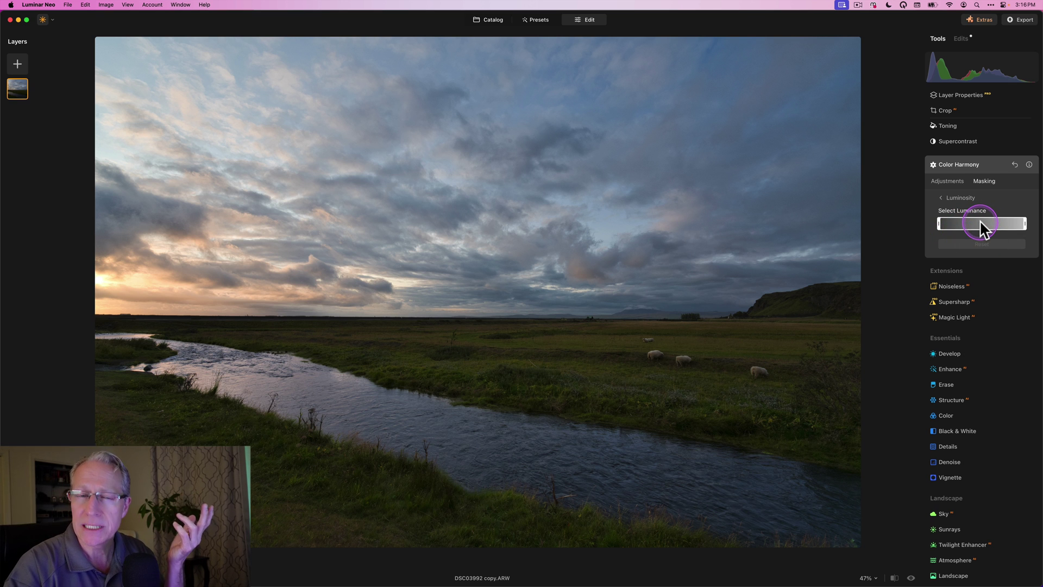
{"action": "left_click", "coordinate": [939, 223]}
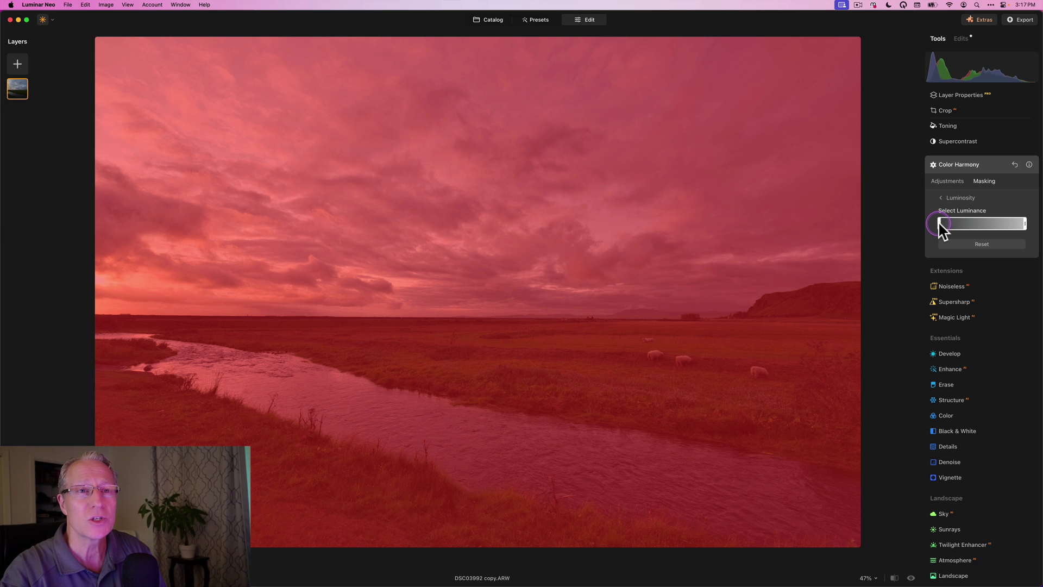
{"action": "left_click_drag", "start_coordinate": [940, 222], "coordinate": [951, 224]}
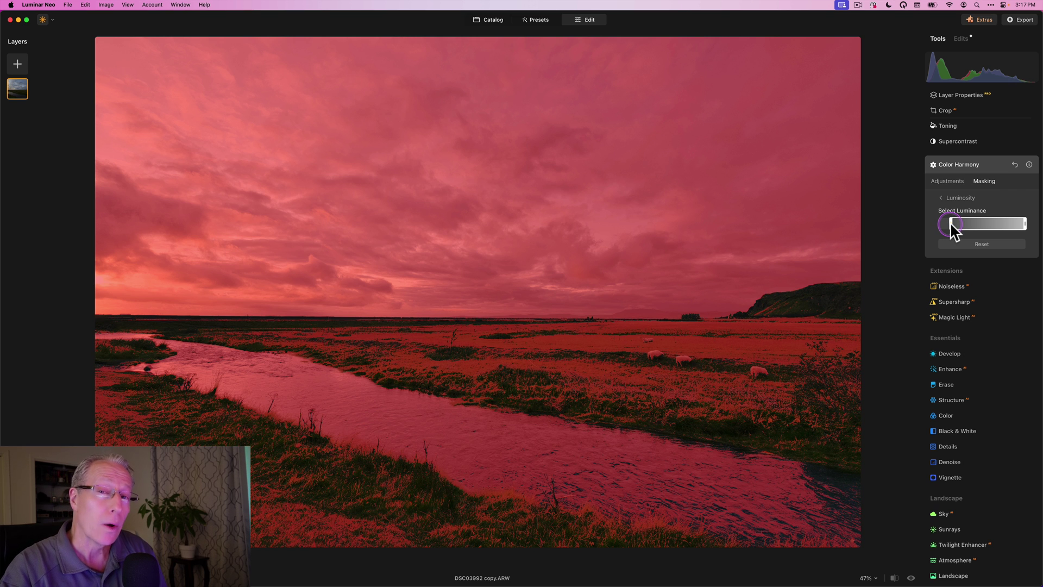
{"action": "left_click", "coordinate": [949, 223]}
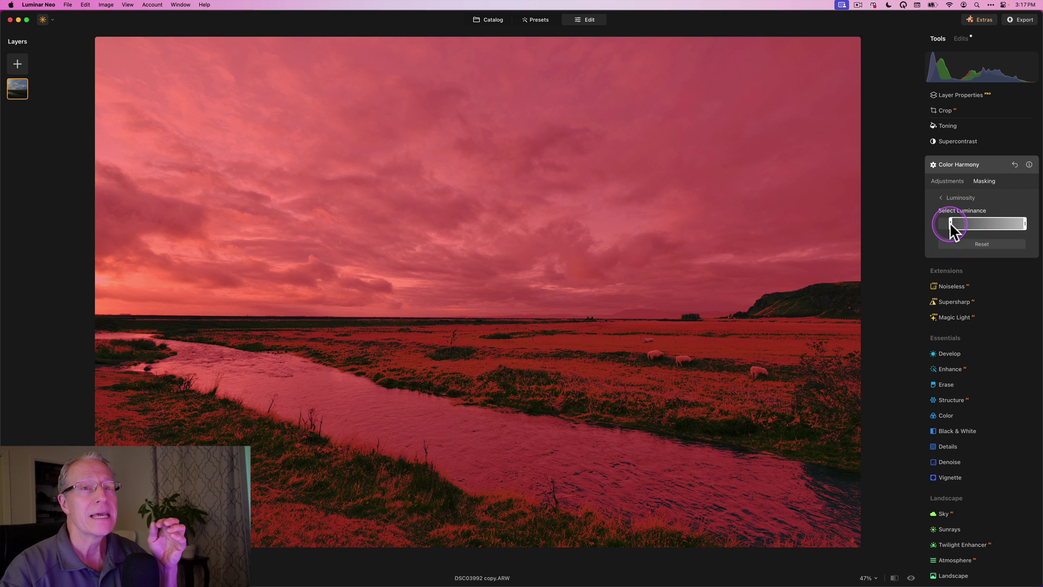
{"action": "mouse_move", "coordinate": [949, 223]}
{"action": "left_mouse_down"}
{"action": "mouse_move", "coordinate": [935, 228]}
{"action": "mouse_move", "coordinate": [951, 229]}
{"action": "left_mouse_up"}
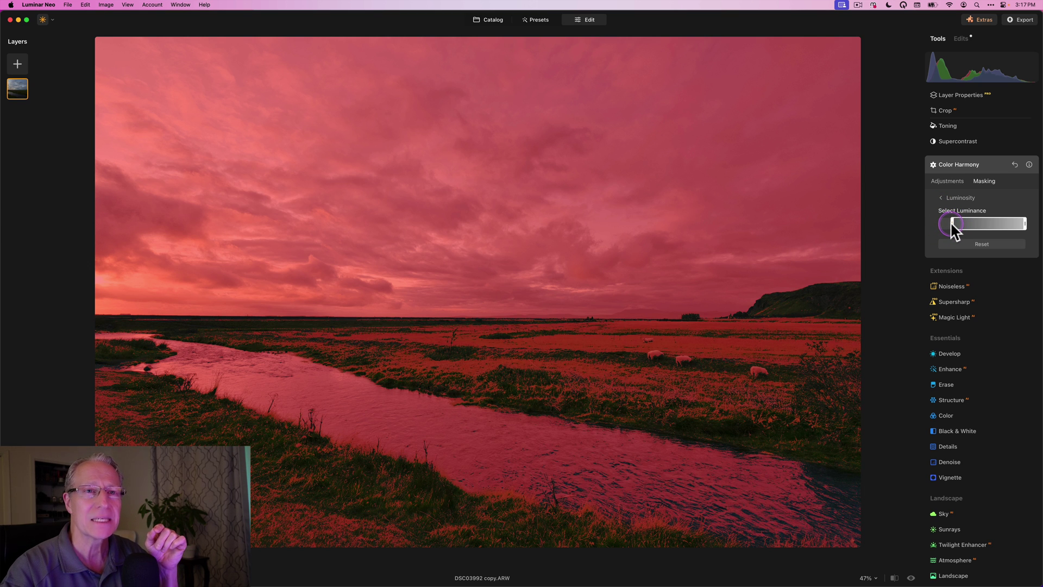
{"action": "left_click_drag", "start_coordinate": [952, 223], "coordinate": [957, 224]}
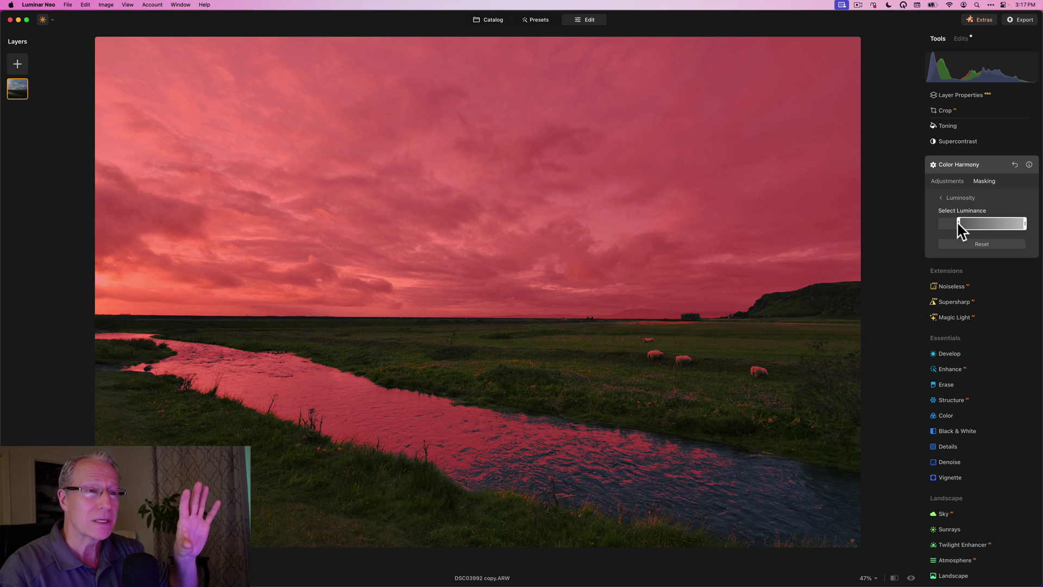
{"action": "left_click", "coordinate": [958, 221]}
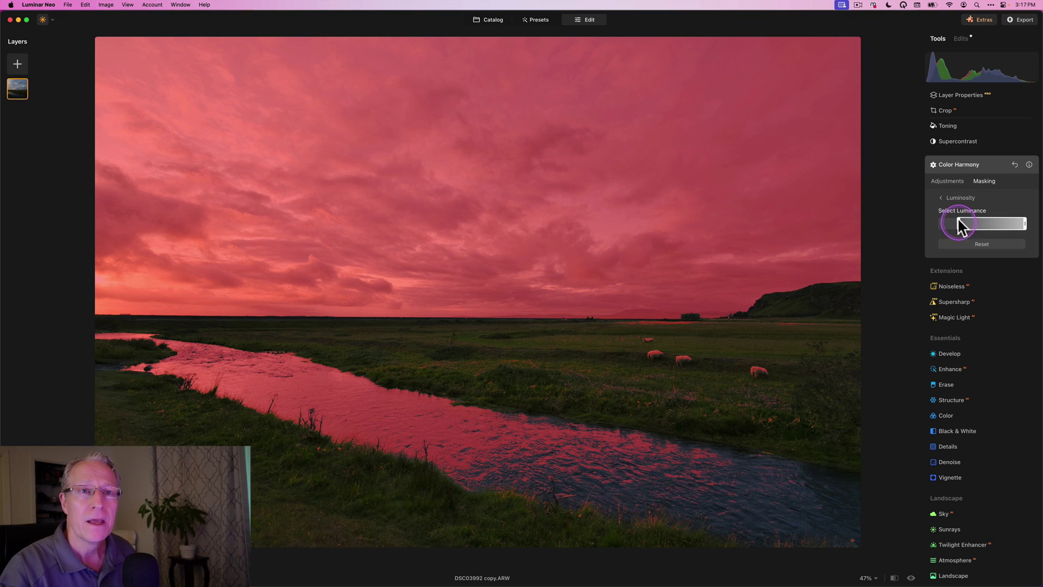
{"action": "left_click_drag", "start_coordinate": [958, 219], "coordinate": [965, 223]}
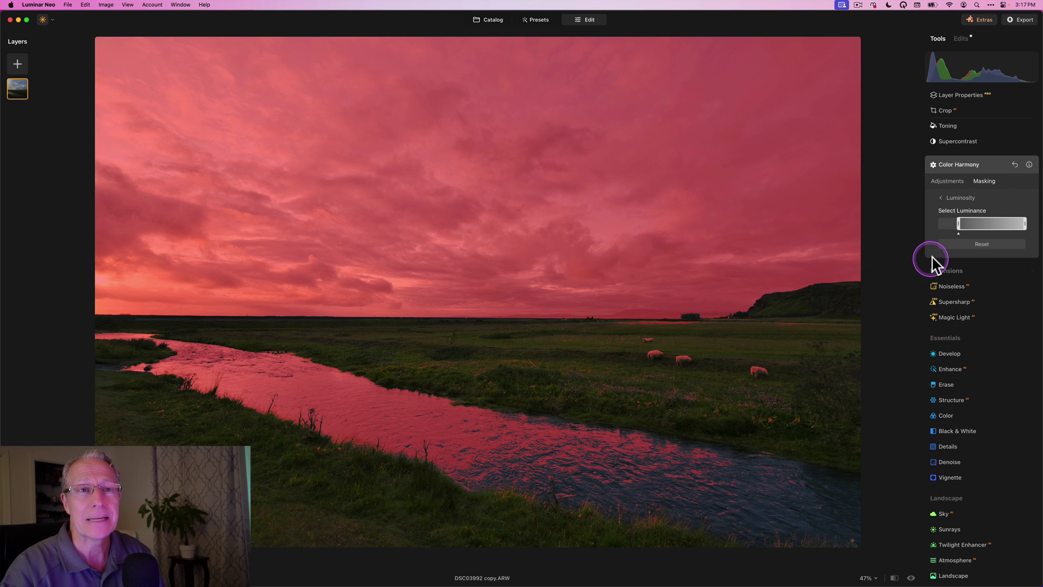
Pull the Select Luminance handles inward so the mask keeps dark and midtones but drops the bright clouds
{"action": "left_click_drag", "start_coordinate": [957, 221], "coordinate": [926, 228]}
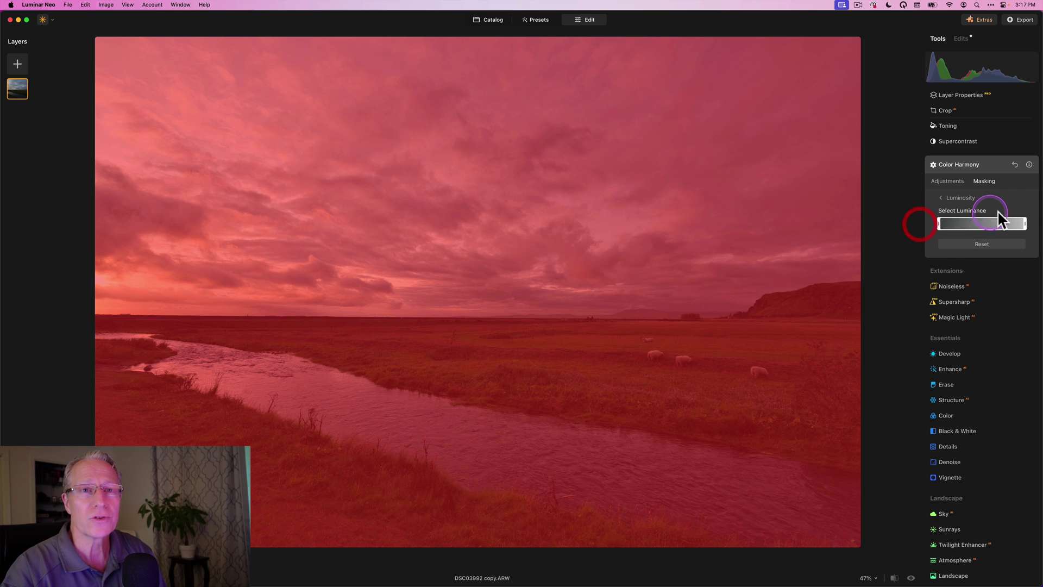
{"action": "left_click_drag", "start_coordinate": [1025, 223], "coordinate": [983, 222]}
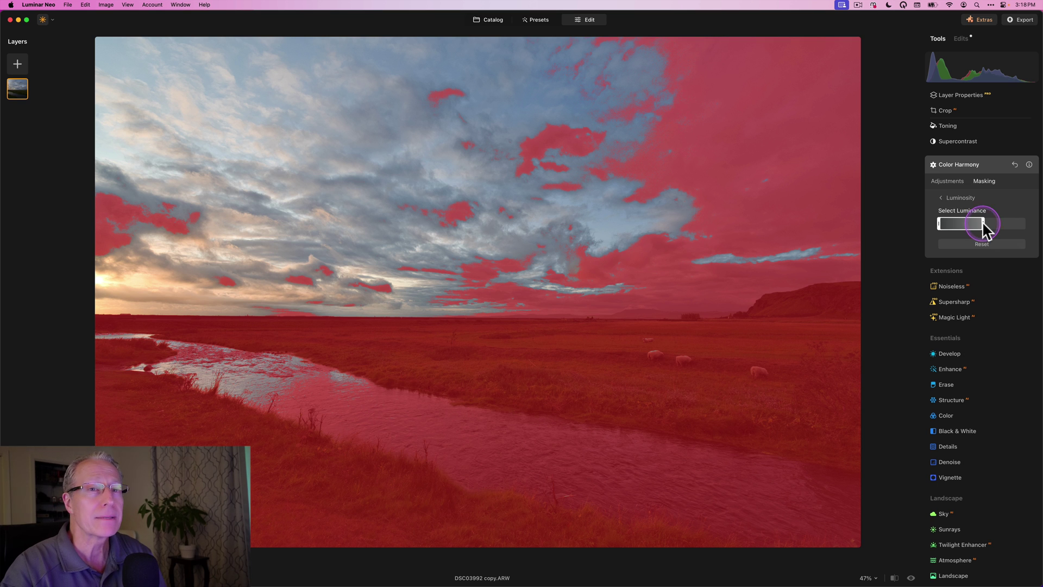
{"action": "left_click_drag", "start_coordinate": [980, 224], "coordinate": [965, 225]}
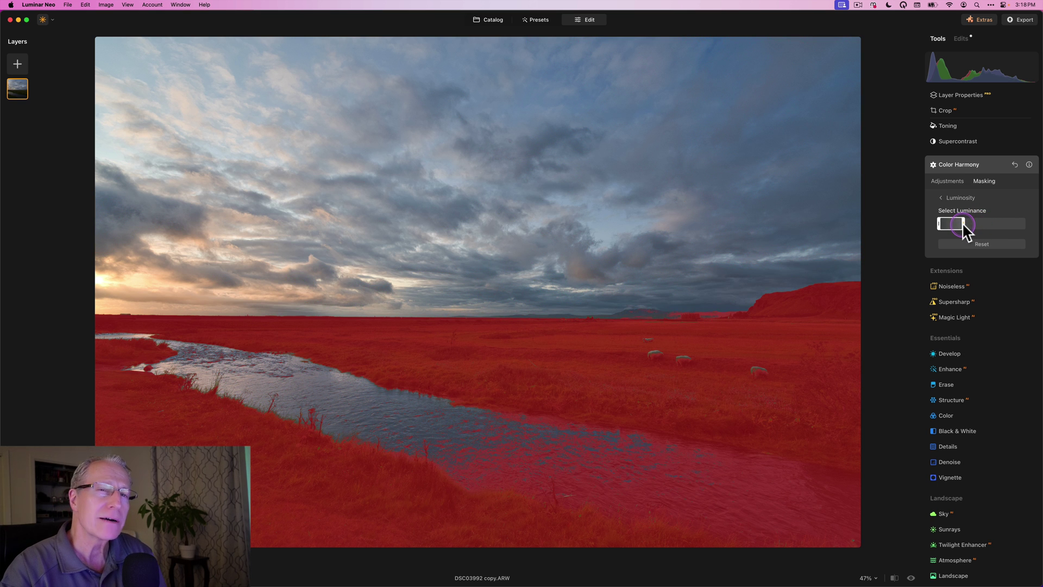
{"action": "left_click", "coordinate": [961, 224]}
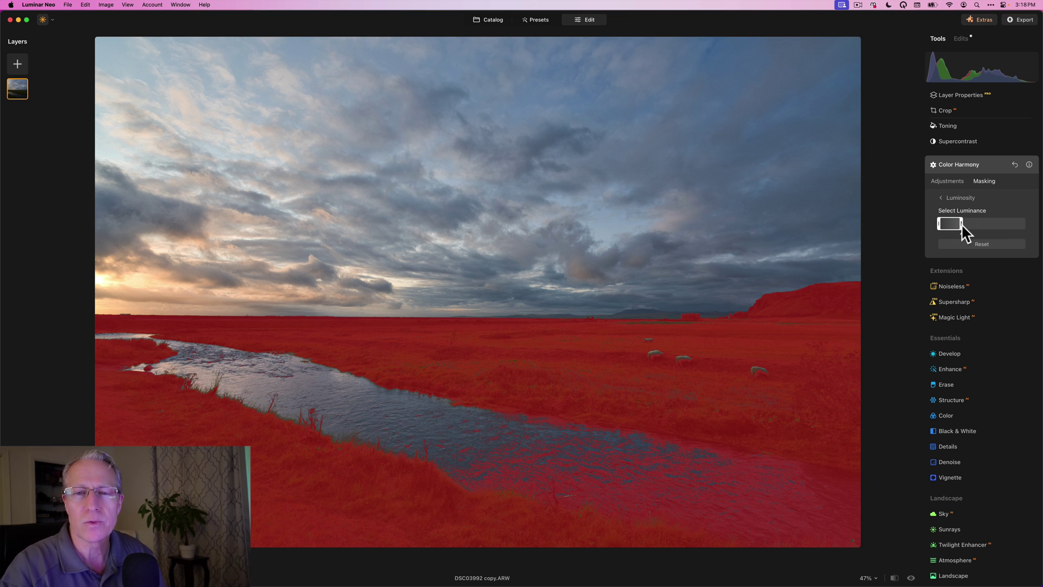
{"action": "left_click", "coordinate": [962, 225]}
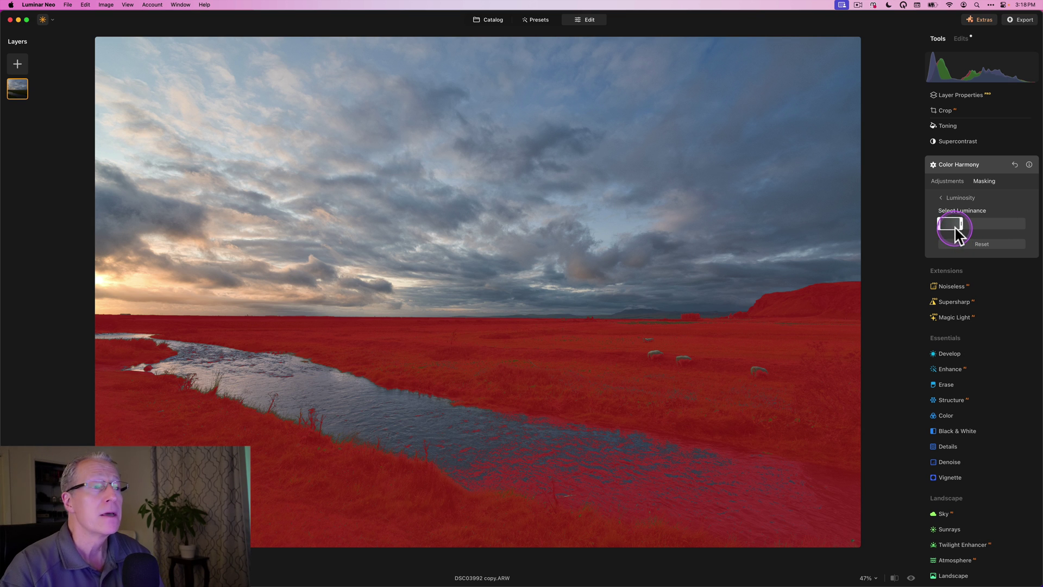
{"action": "left_click", "coordinate": [961, 225]}
{"action": "left_click", "coordinate": [947, 228]}
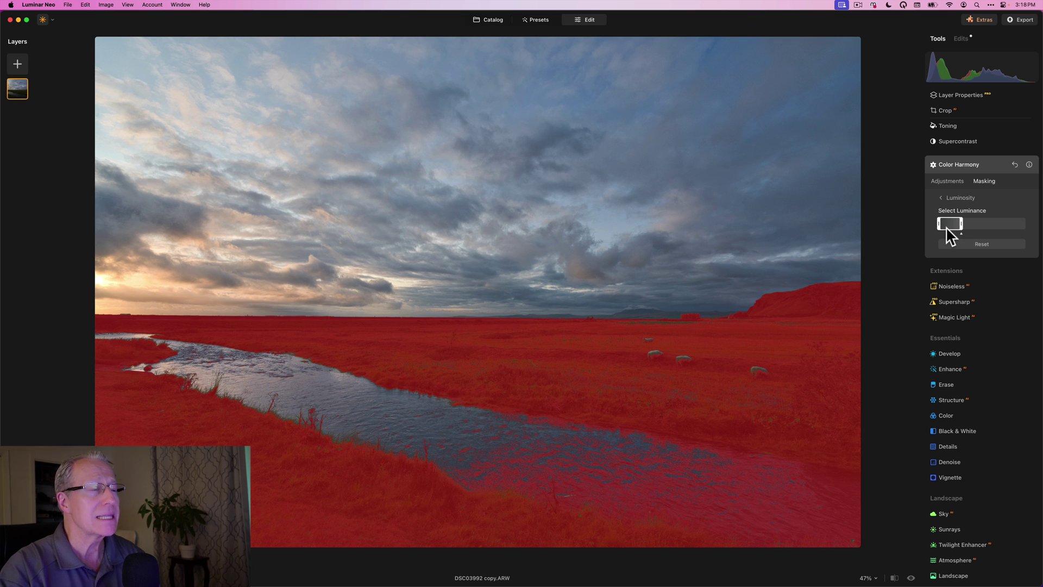
{"action": "left_click_drag", "start_coordinate": [949, 235], "coordinate": [927, 247]}
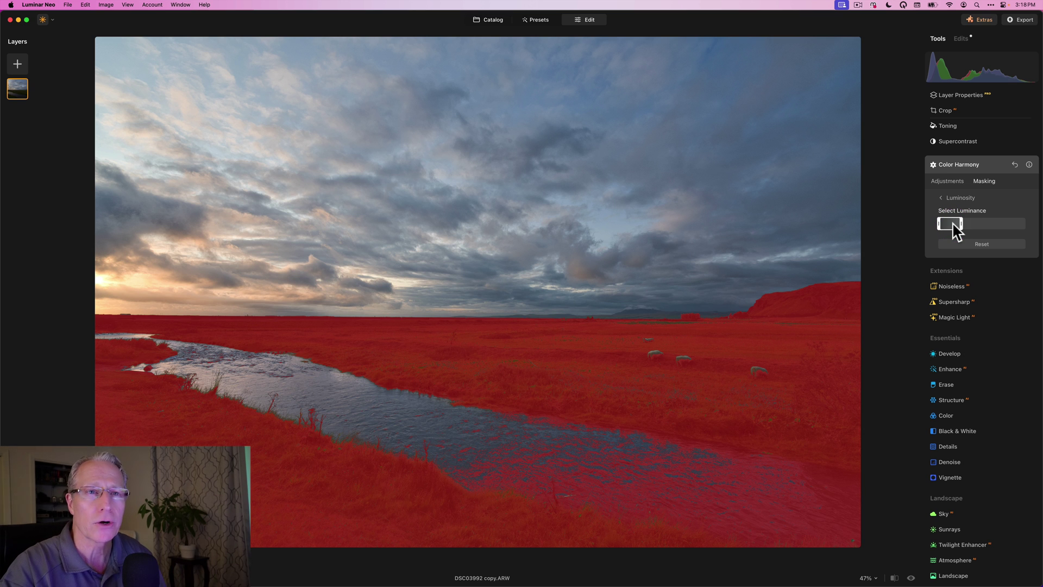
{"action": "left_click_drag", "start_coordinate": [952, 228], "coordinate": [980, 224]}
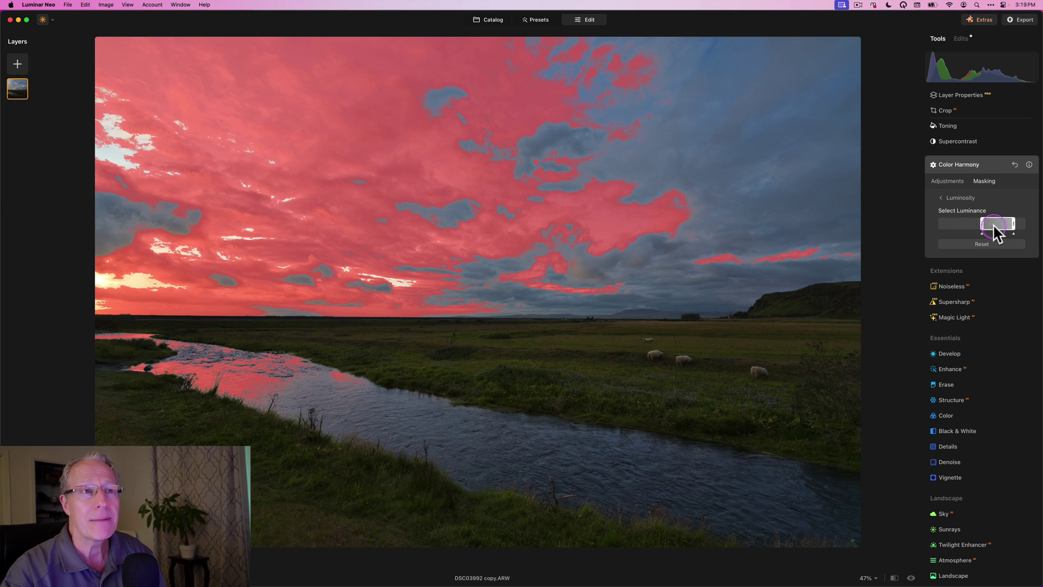
Shift the luminance range so the mask also drops the dark grass, keeping midtone sky and river
{"action": "mouse_move", "coordinate": [993, 224]}
{"action": "left_mouse_down"}
{"action": "mouse_move", "coordinate": [968, 227]}
{"action": "mouse_move", "coordinate": [998, 222]}
{"action": "left_mouse_up"}
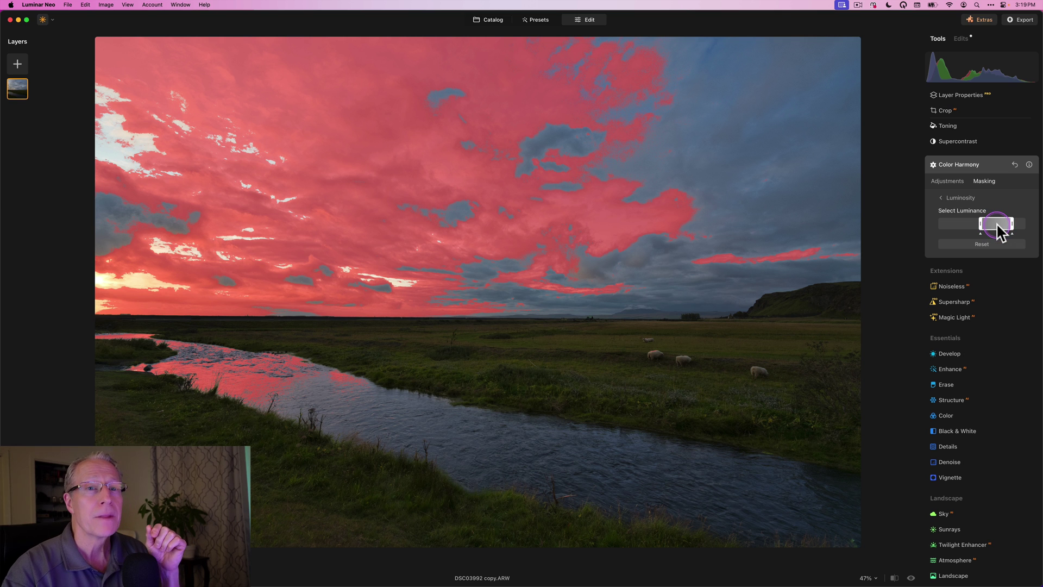
{"action": "left_click_drag", "start_coordinate": [982, 223], "coordinate": [980, 222]}
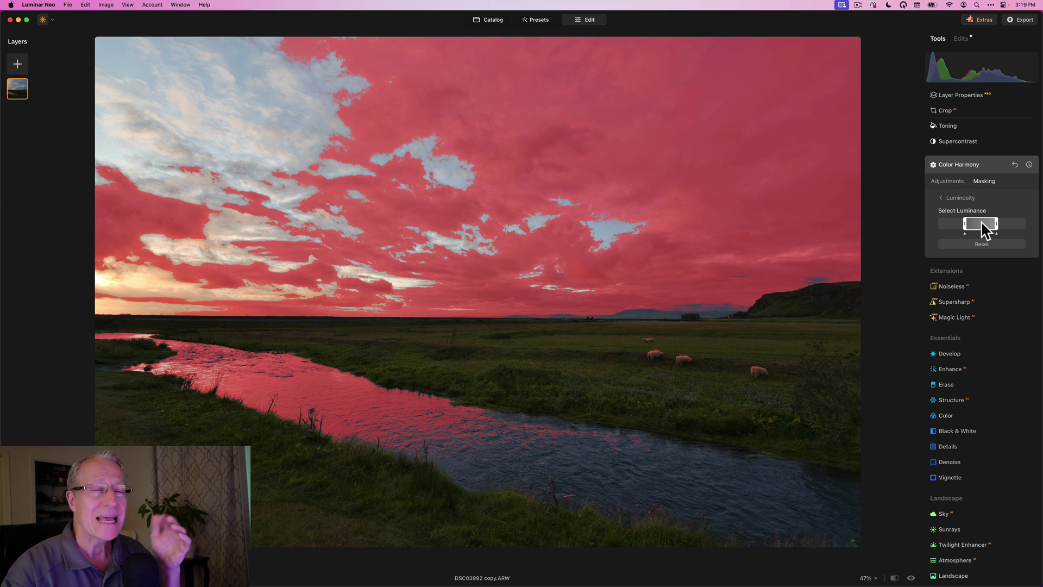
{"action": "left_click", "coordinate": [964, 227]}
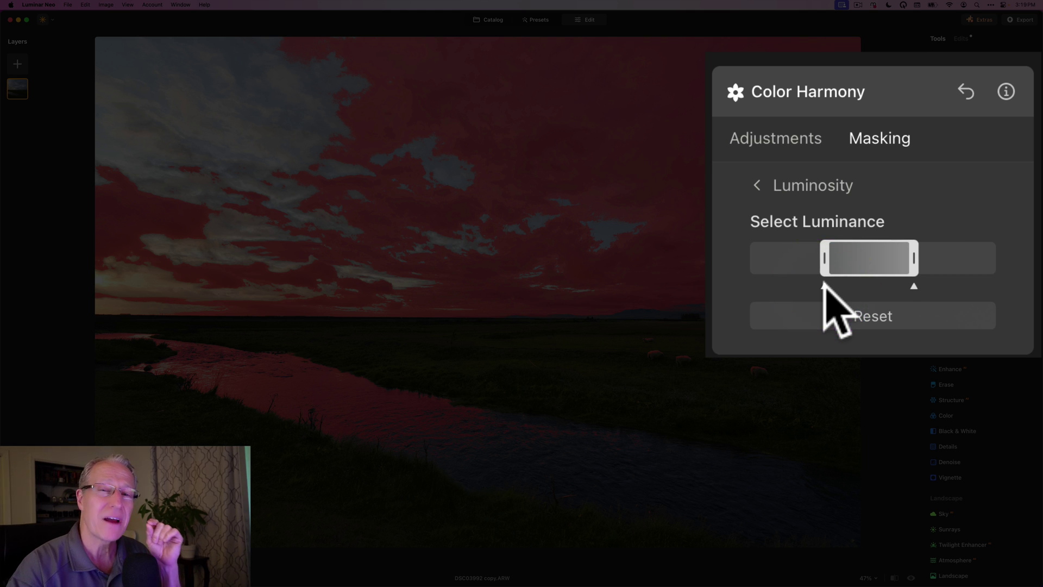
Shift the range darker and fade its dark end so the mask spreads over more cloud and the river
{"action": "left_click_drag", "start_coordinate": [884, 266], "coordinate": [861, 280]}
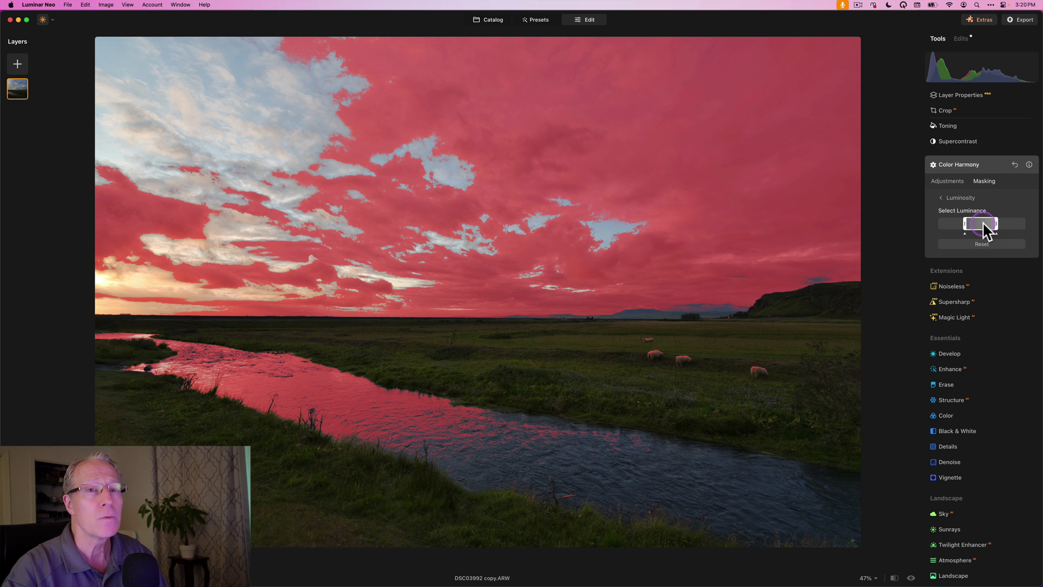
{"action": "left_click_drag", "start_coordinate": [984, 229], "coordinate": [980, 221]}
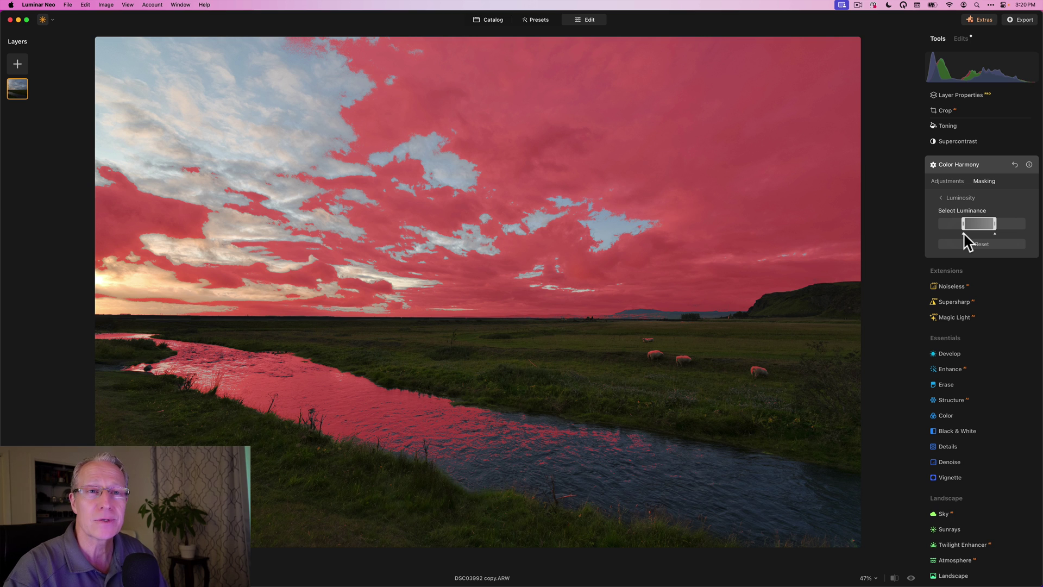
{"action": "left_click", "coordinate": [963, 232]}
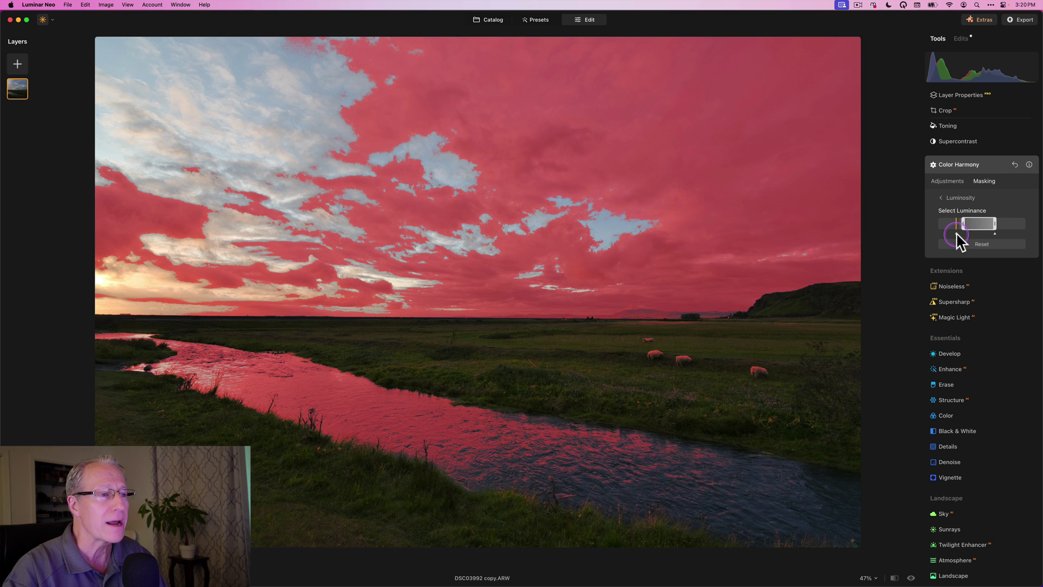
{"action": "left_click_drag", "start_coordinate": [957, 233], "coordinate": [955, 234]}
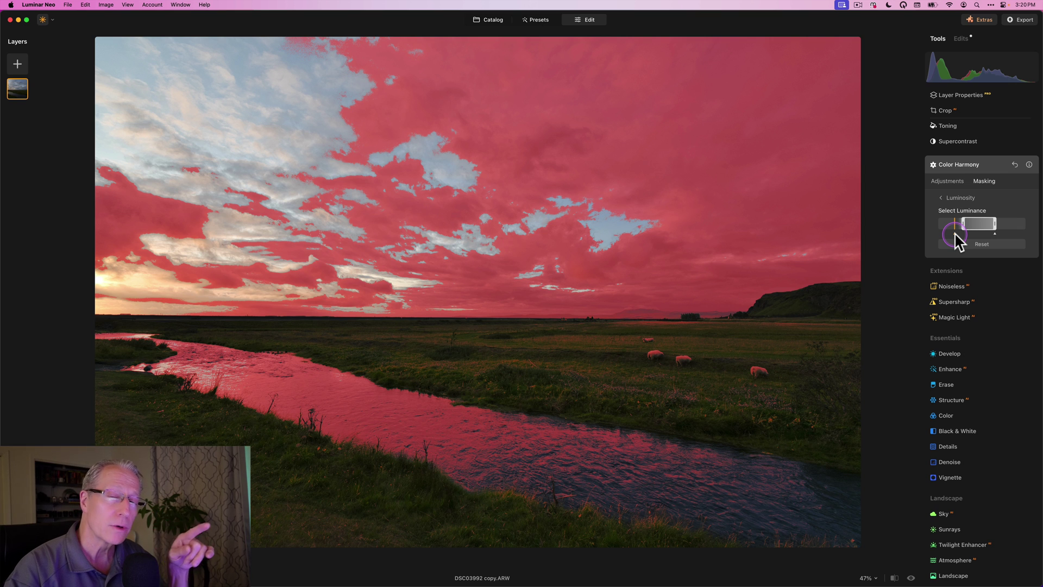
{"action": "left_click_drag", "start_coordinate": [955, 234], "coordinate": [941, 233]}
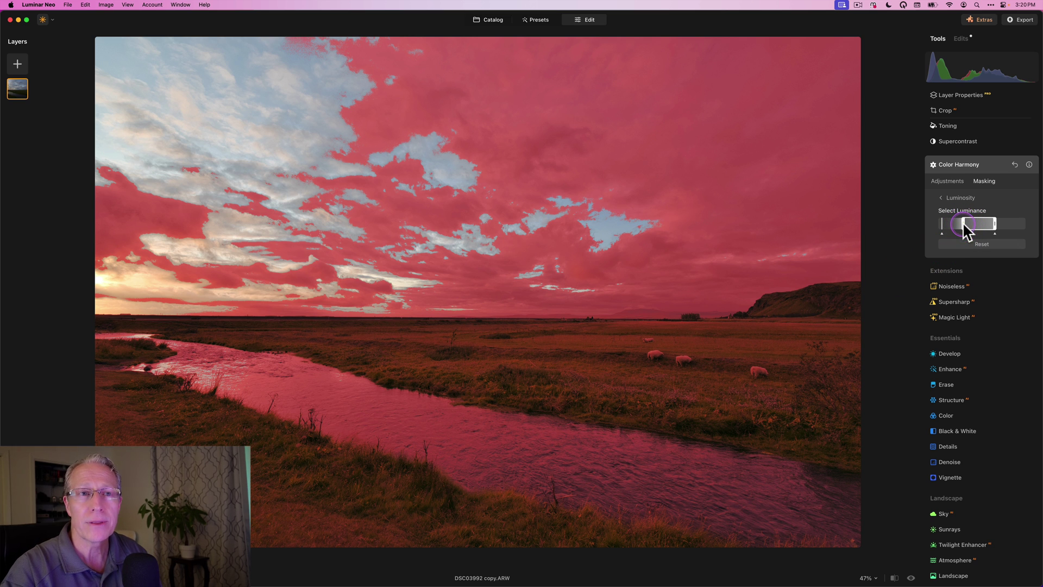
{"action": "left_click_drag", "start_coordinate": [958, 223], "coordinate": [961, 226]}
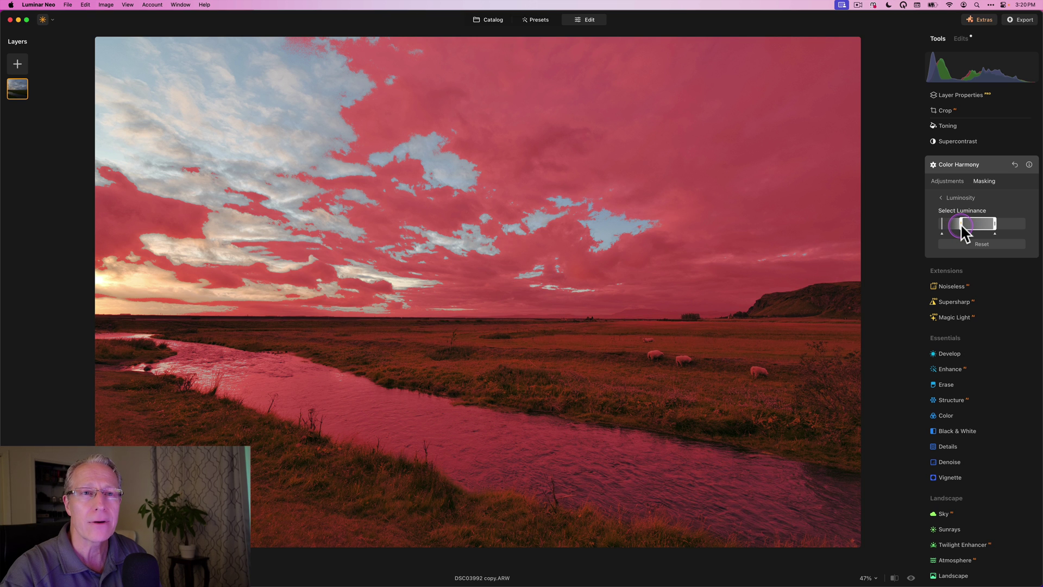
{"action": "left_click", "coordinate": [941, 230]}
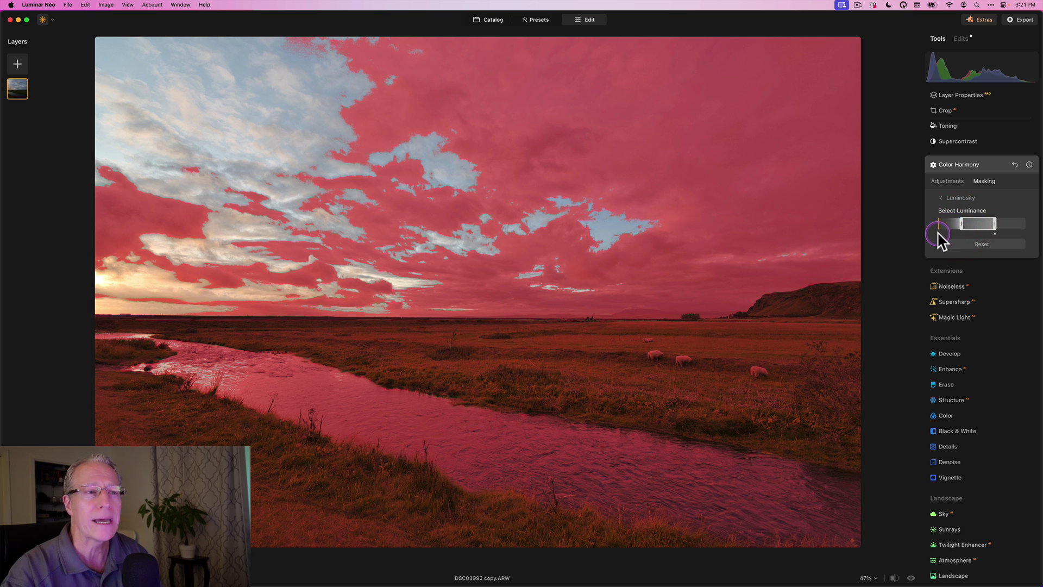
{"action": "left_click_drag", "start_coordinate": [940, 232], "coordinate": [939, 235]}
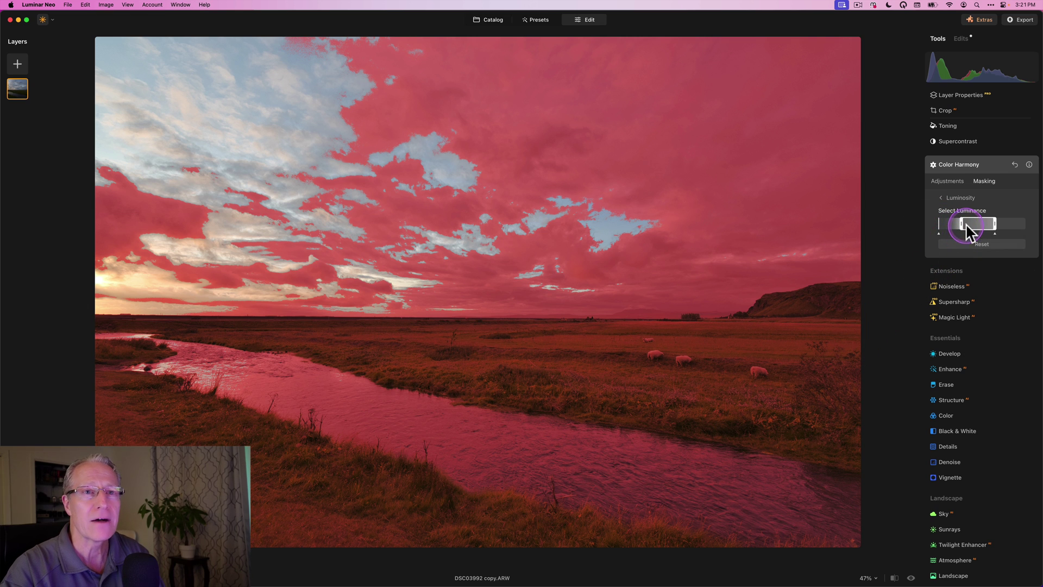
{"action": "left_click_drag", "start_coordinate": [935, 235], "coordinate": [926, 233]}
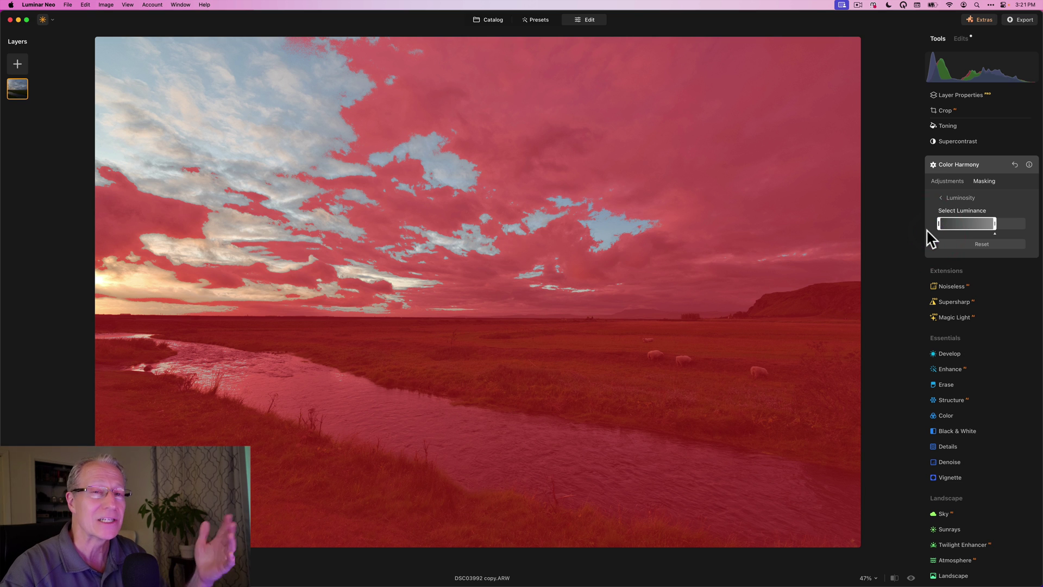
Narrow the range's dark end and extend it brighter so the whole sky is masked, not the grass
{"action": "mouse_move", "coordinate": [938, 222]}
{"action": "left_mouse_down"}
{"action": "mouse_move", "coordinate": [963, 225]}
{"action": "mouse_move", "coordinate": [959, 236]}
{"action": "mouse_move", "coordinate": [959, 219]}
{"action": "mouse_move", "coordinate": [951, 235]}
{"action": "mouse_move", "coordinate": [958, 228]}
{"action": "left_mouse_up"}
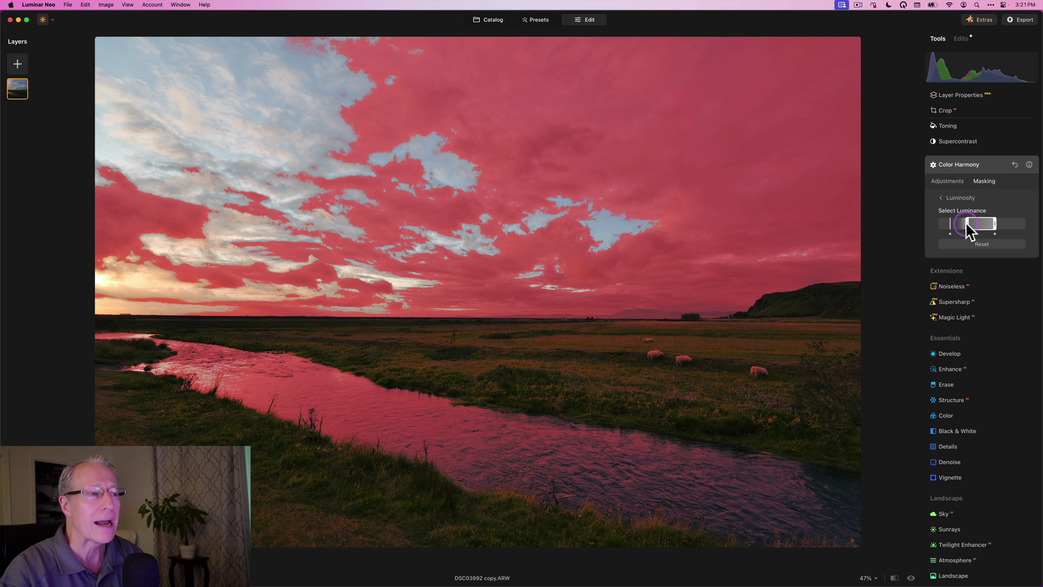
{"action": "left_click_drag", "start_coordinate": [965, 221], "coordinate": [966, 220]}
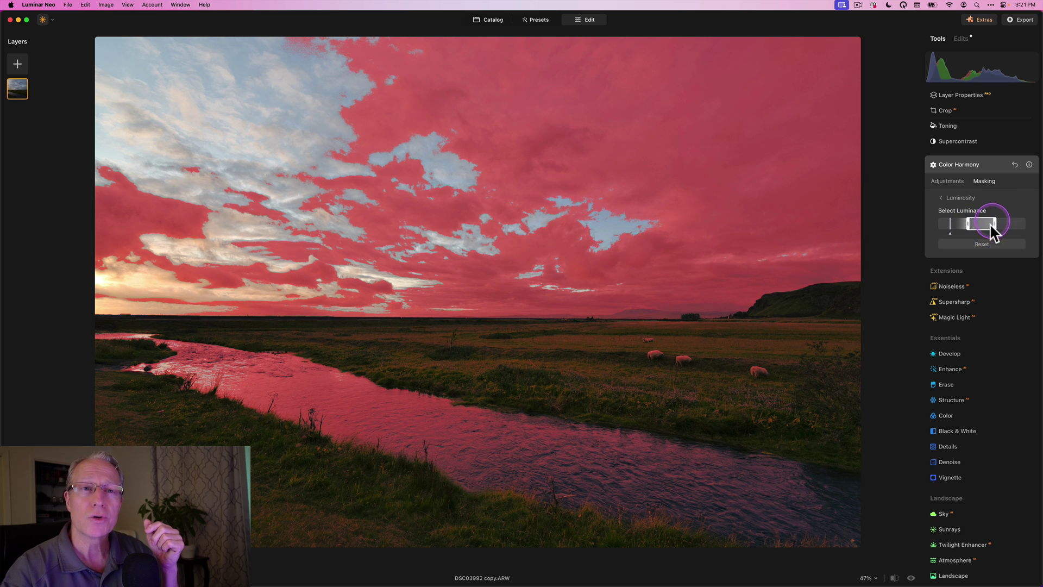
{"action": "left_click_drag", "start_coordinate": [999, 222], "coordinate": [999, 222]}
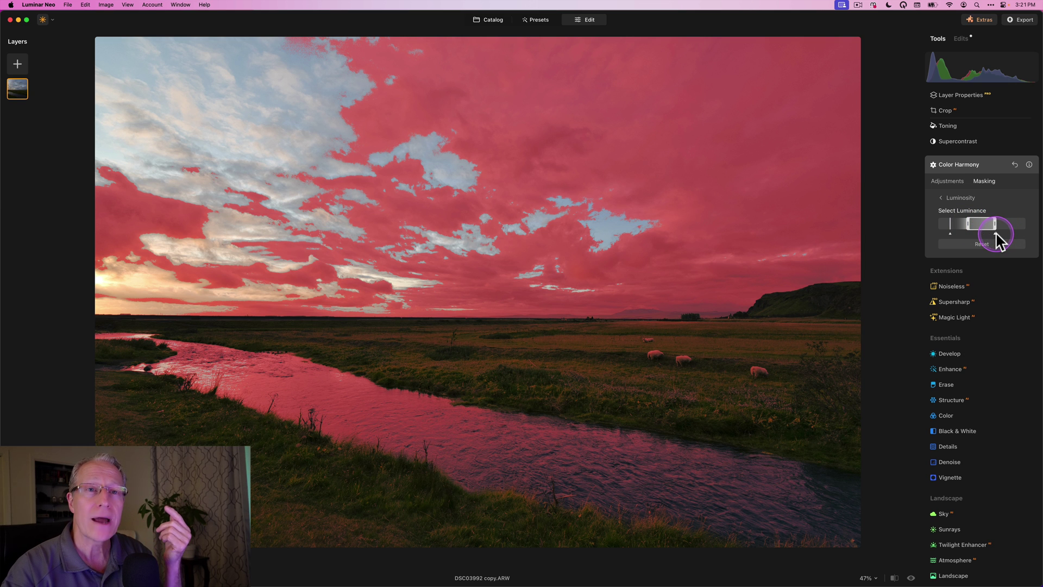
{"action": "mouse_move", "coordinate": [997, 233]}
{"action": "left_mouse_down"}
{"action": "mouse_move", "coordinate": [1030, 235]}
{"action": "mouse_move", "coordinate": [990, 223]}
{"action": "left_mouse_up"}
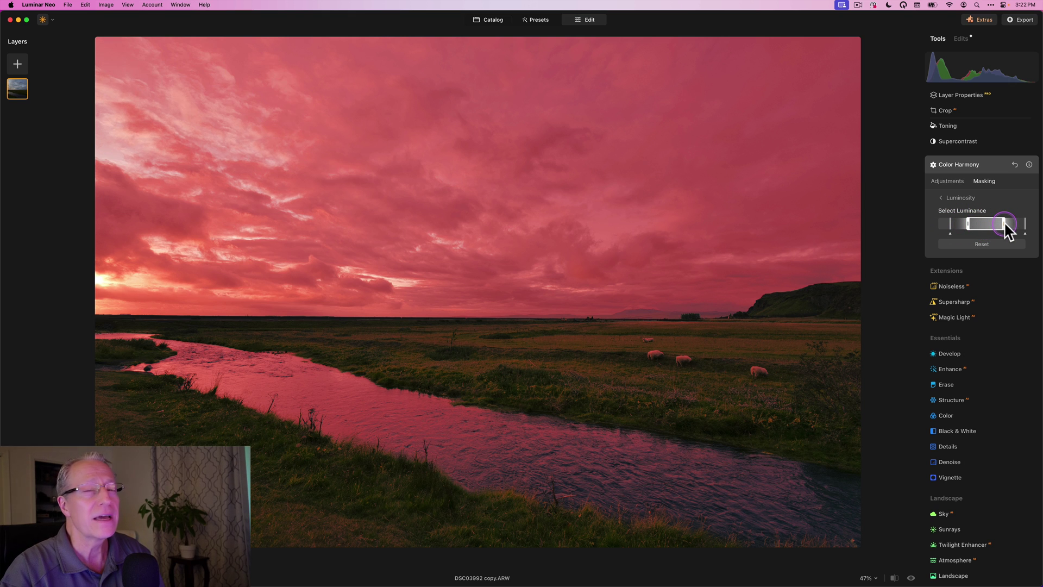
Reposition the range's bright end and add a bright-end fade so the whitest clouds near the sun are masked
{"action": "mouse_move", "coordinate": [1011, 223]}
{"action": "left_mouse_down"}
{"action": "mouse_move", "coordinate": [996, 227]}
{"action": "mouse_move", "coordinate": [1023, 232]}
{"action": "left_mouse_up"}
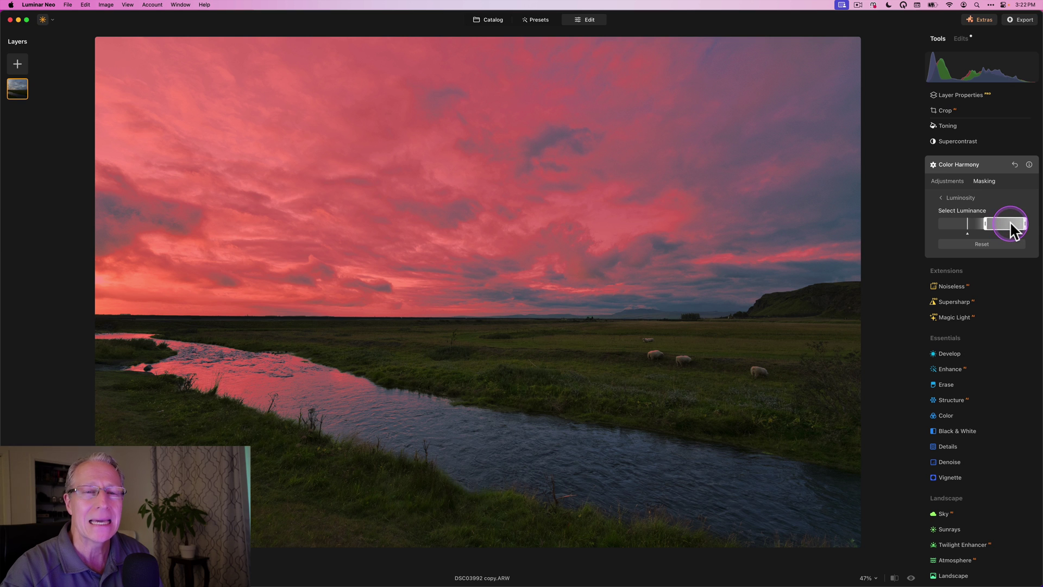
{"action": "left_click_drag", "start_coordinate": [1010, 222], "coordinate": [997, 222]}
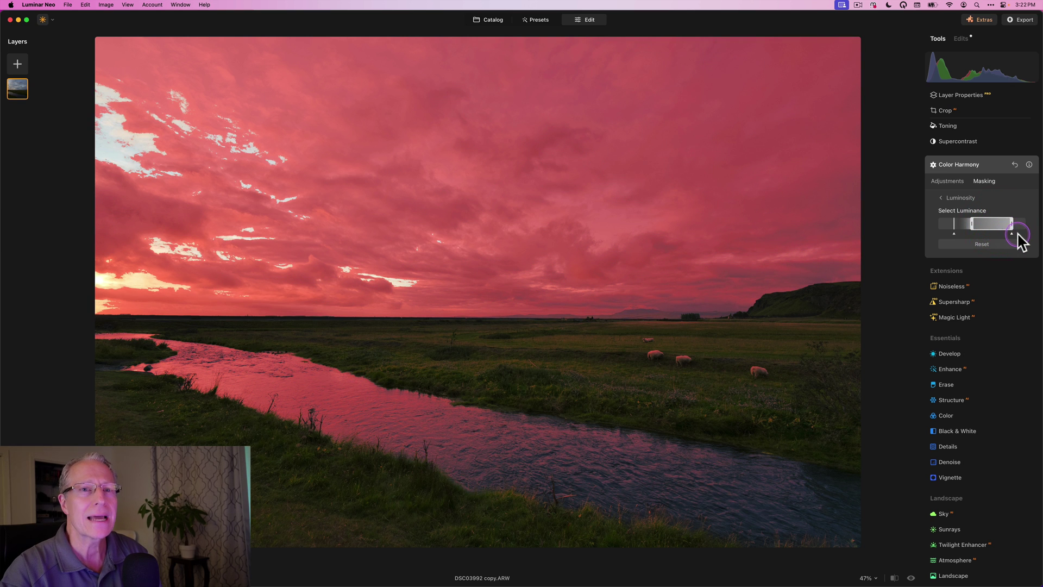
{"action": "left_click_drag", "start_coordinate": [1016, 233], "coordinate": [1026, 234]}
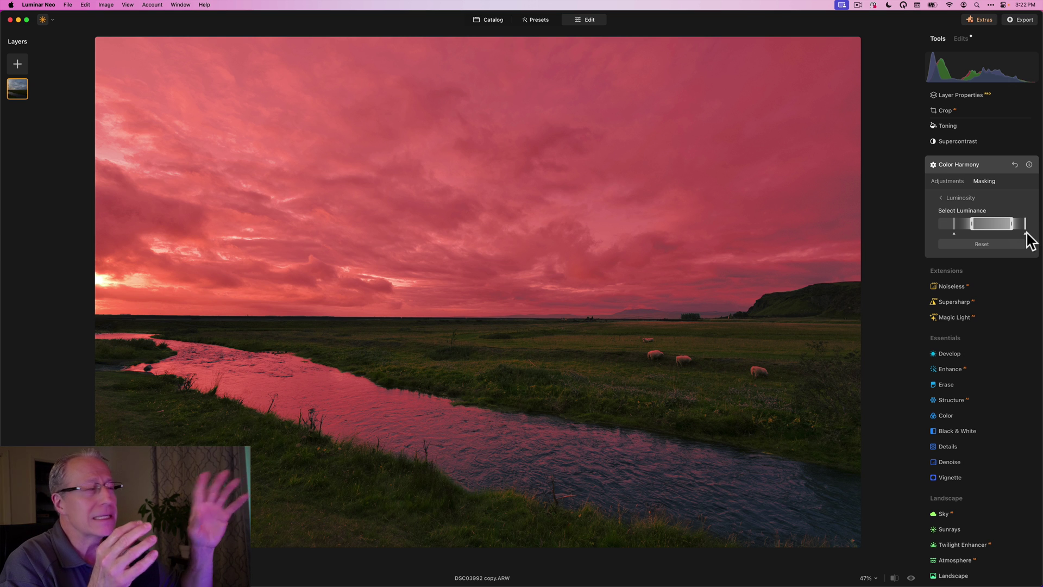
Reshape the luminance range and its dark-end fade so the mask covers the river but not the darker hills
{"action": "left_click", "coordinate": [1020, 229]}
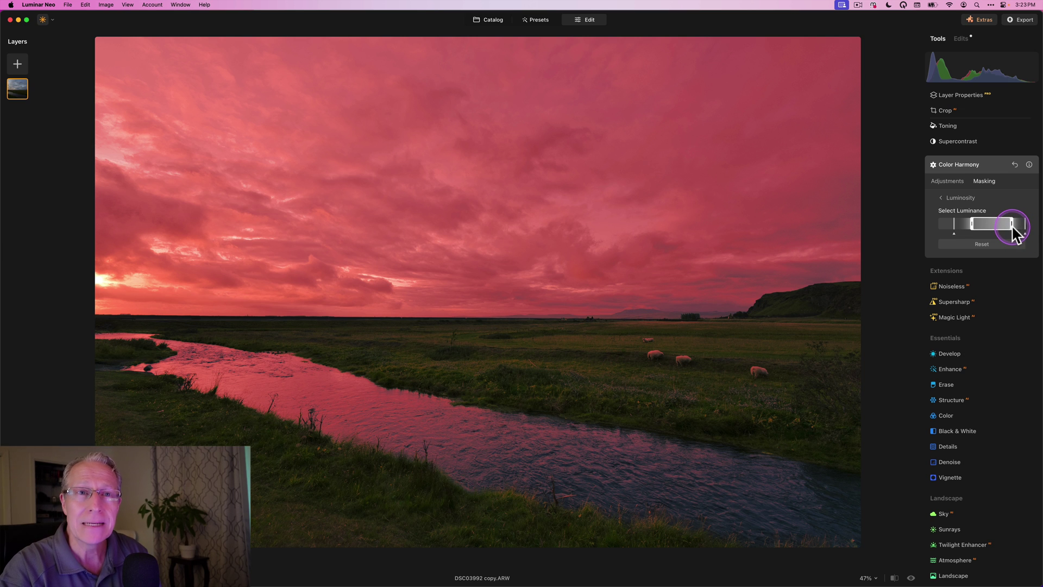
{"action": "left_click", "coordinate": [985, 228]}
{"action": "left_click_drag", "start_coordinate": [1003, 224], "coordinate": [952, 230]}
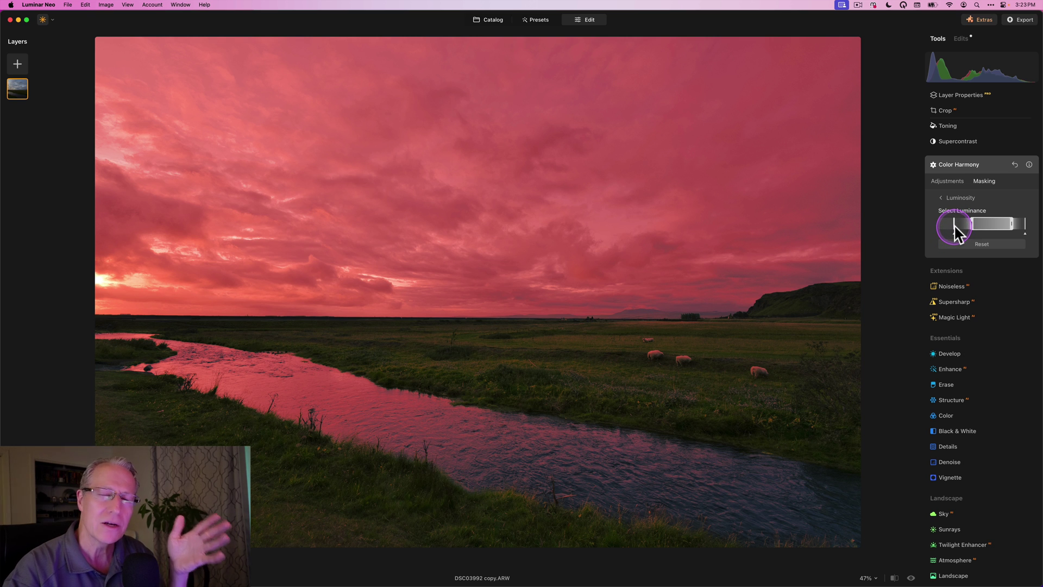
{"action": "left_click_drag", "start_coordinate": [954, 224], "coordinate": [927, 277]}
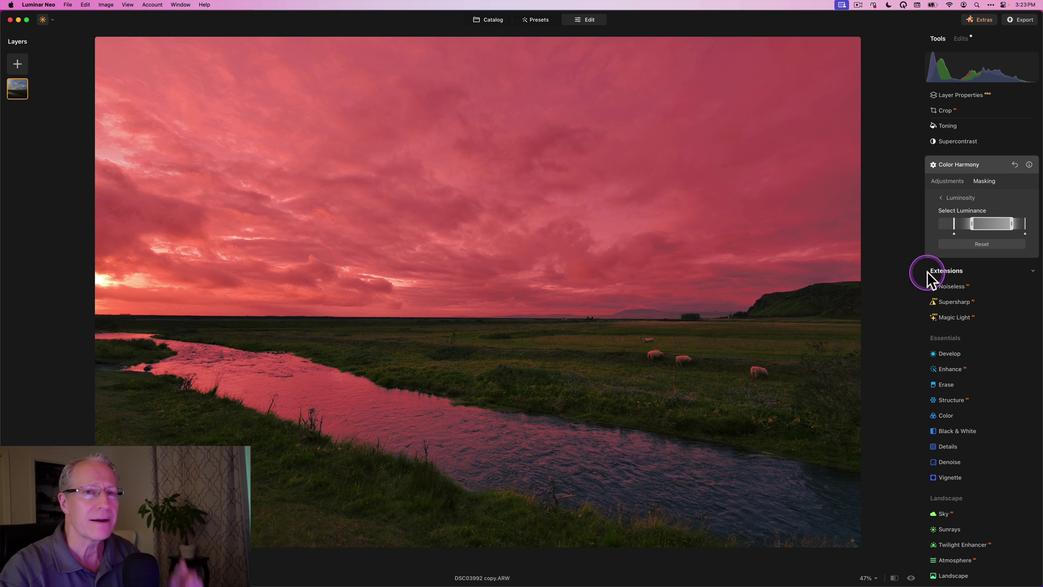
{"action": "left_click", "coordinate": [950, 234]}
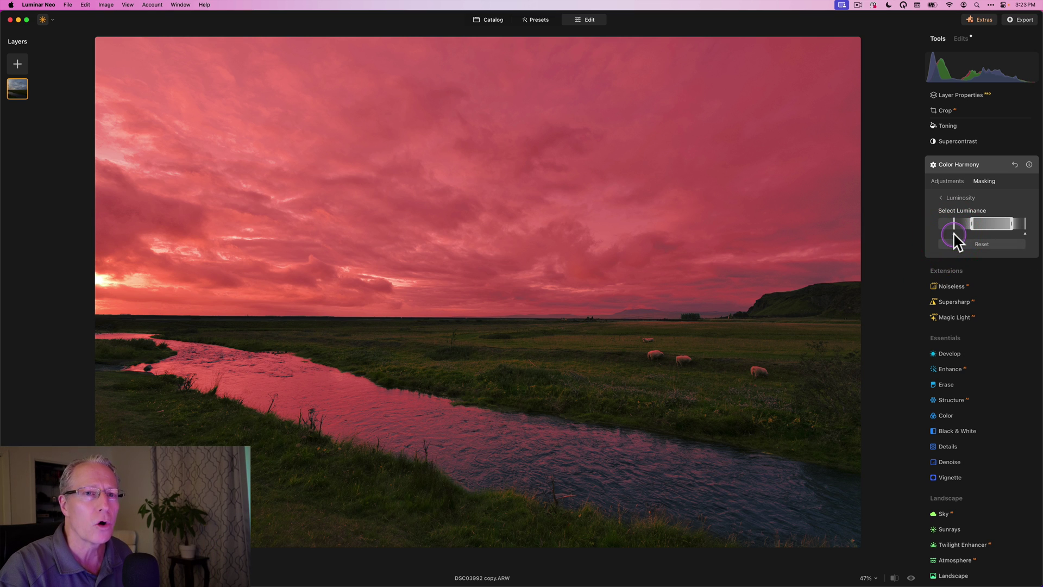
{"action": "left_click", "coordinate": [953, 232]}
{"action": "left_click_drag", "start_coordinate": [954, 233], "coordinate": [947, 232]}
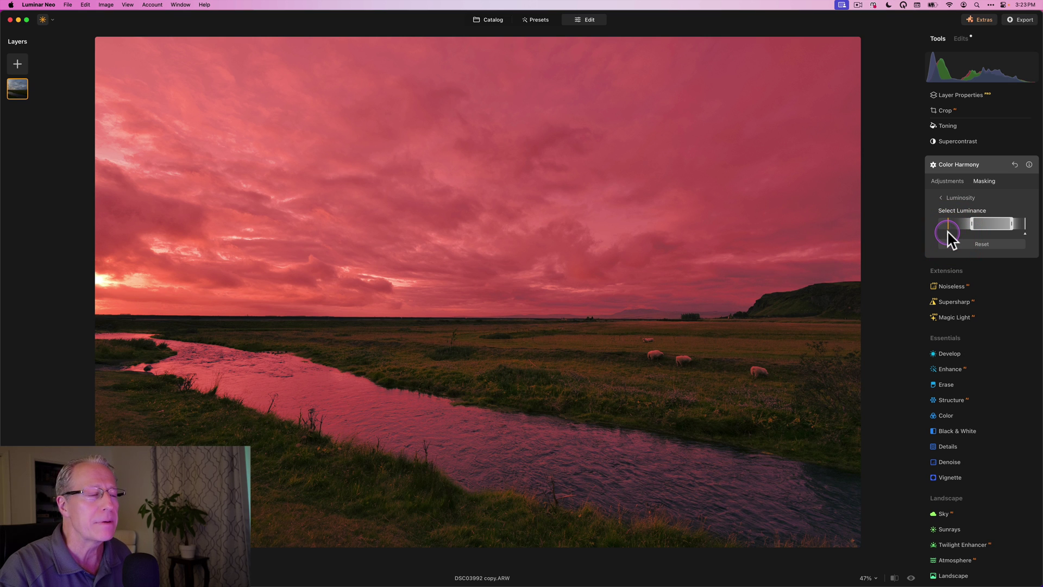
{"action": "left_click", "coordinate": [949, 233]}
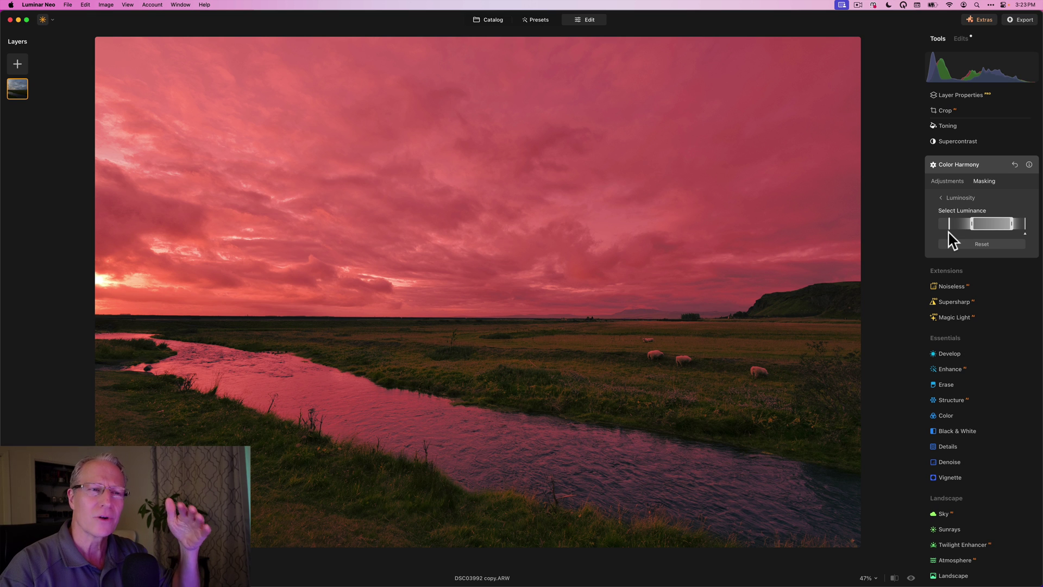
{"action": "left_click_drag", "start_coordinate": [948, 234], "coordinate": [970, 224]}
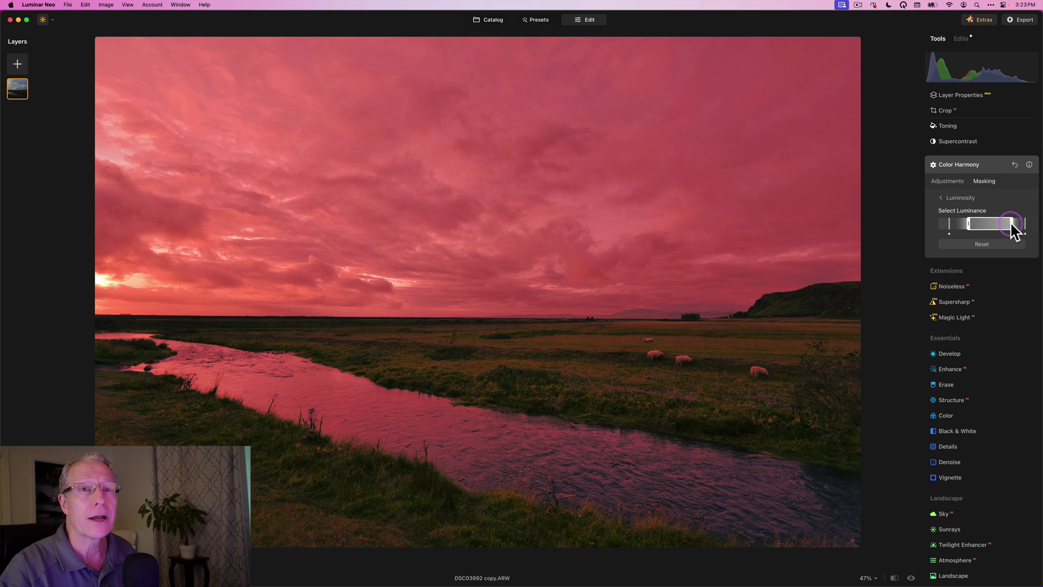
Pull in the range's bright end and fine-tune it so the mask targets the sunset sky
{"action": "left_click_drag", "start_coordinate": [1012, 223], "coordinate": [1005, 222]}
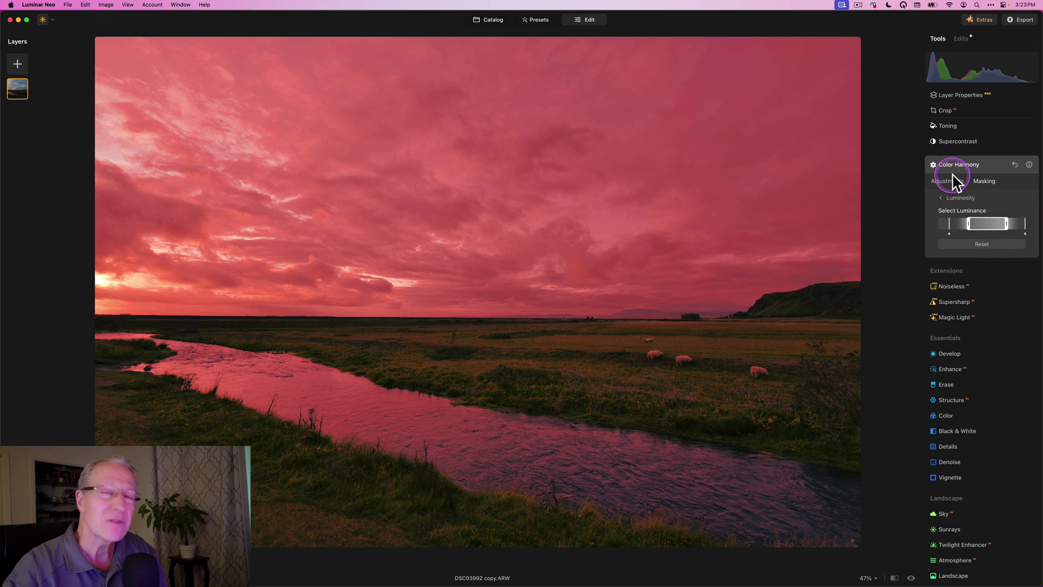
{"action": "left_click", "coordinate": [981, 244]}
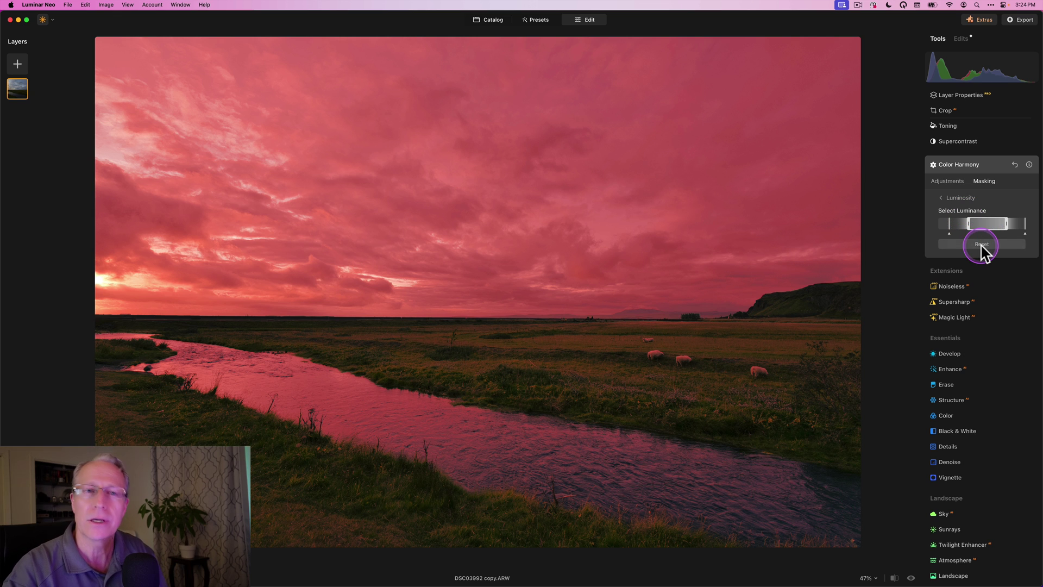
{"action": "left_click", "coordinate": [969, 212]}
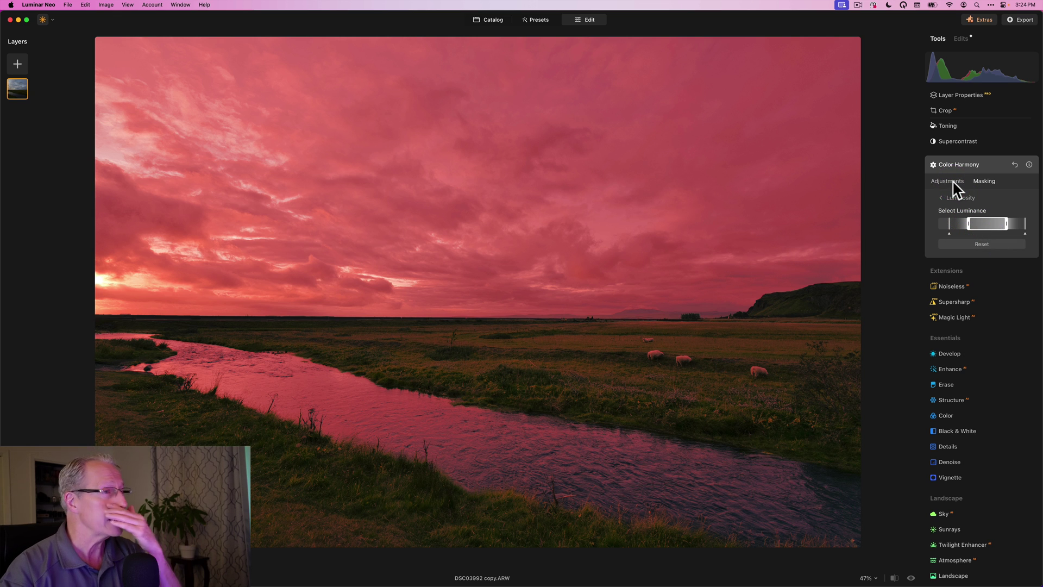
{"action": "left_click", "coordinate": [1028, 233]}
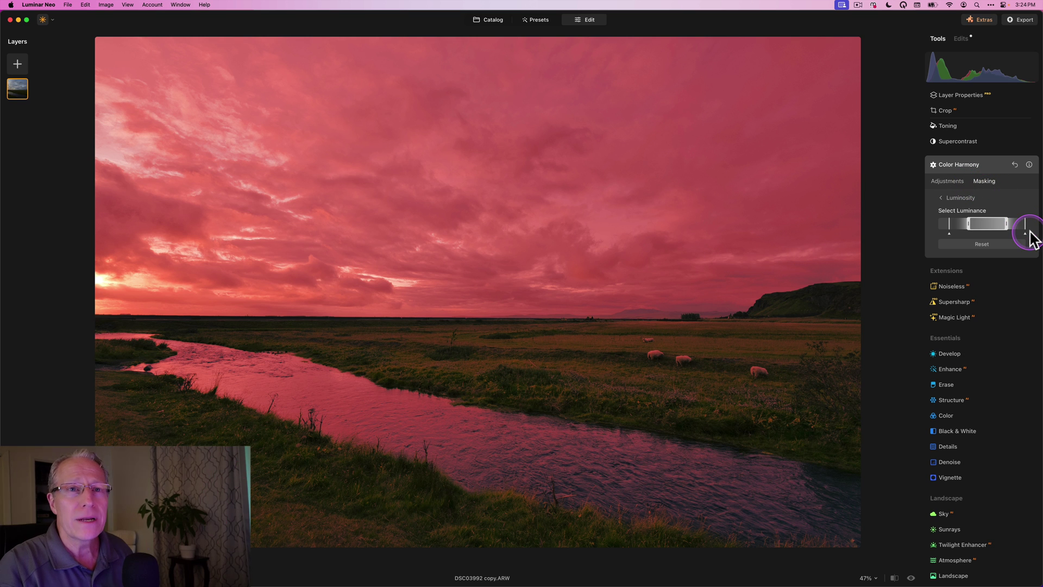
{"action": "left_click", "coordinate": [995, 226]}
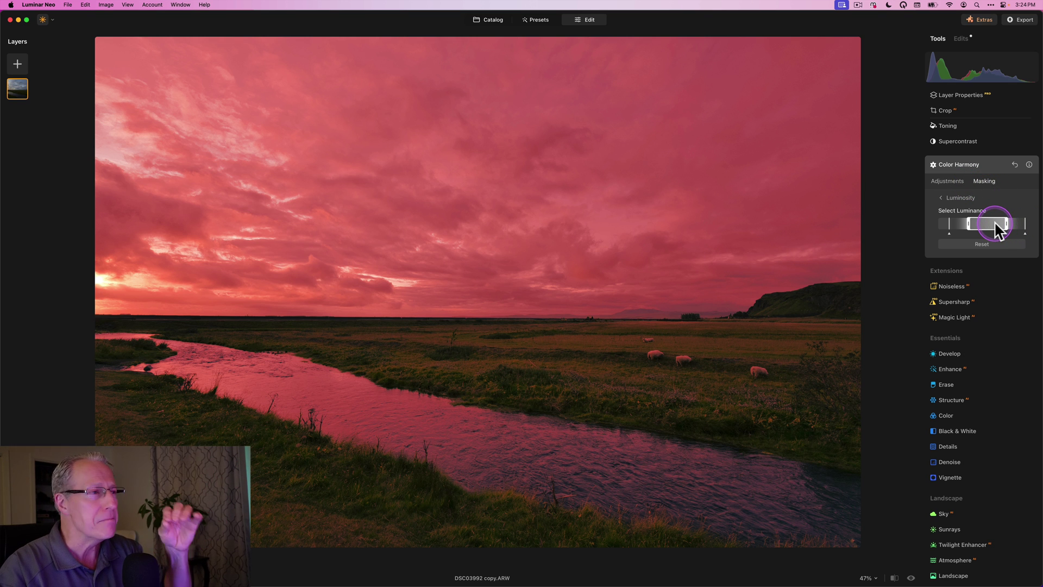
{"action": "left_click", "coordinate": [961, 229]}
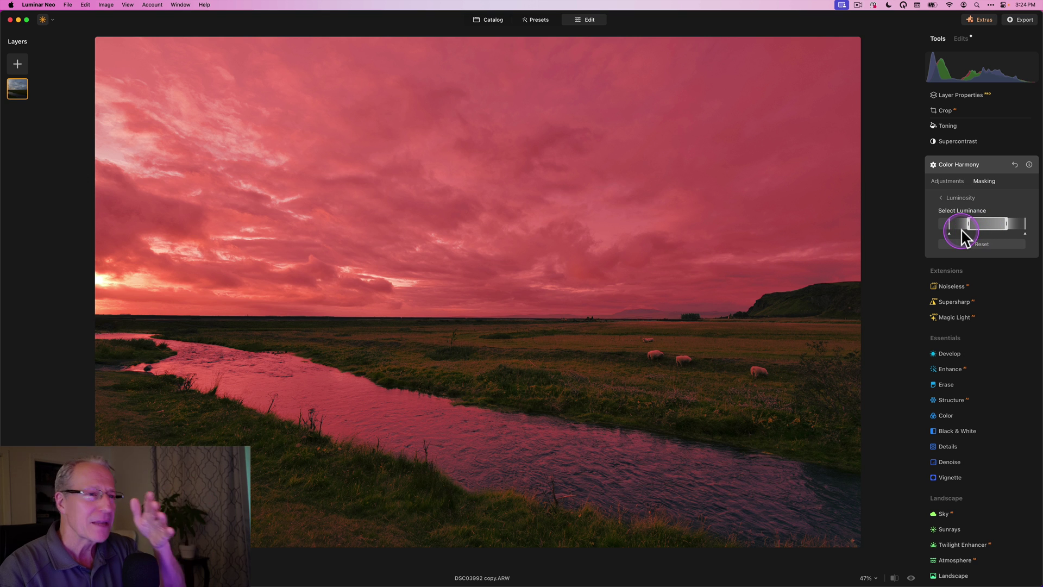
Set Color Harmony Brilliance to 17, Warmth to 10 and Warm to 13
{"action": "left_click", "coordinate": [947, 181]}
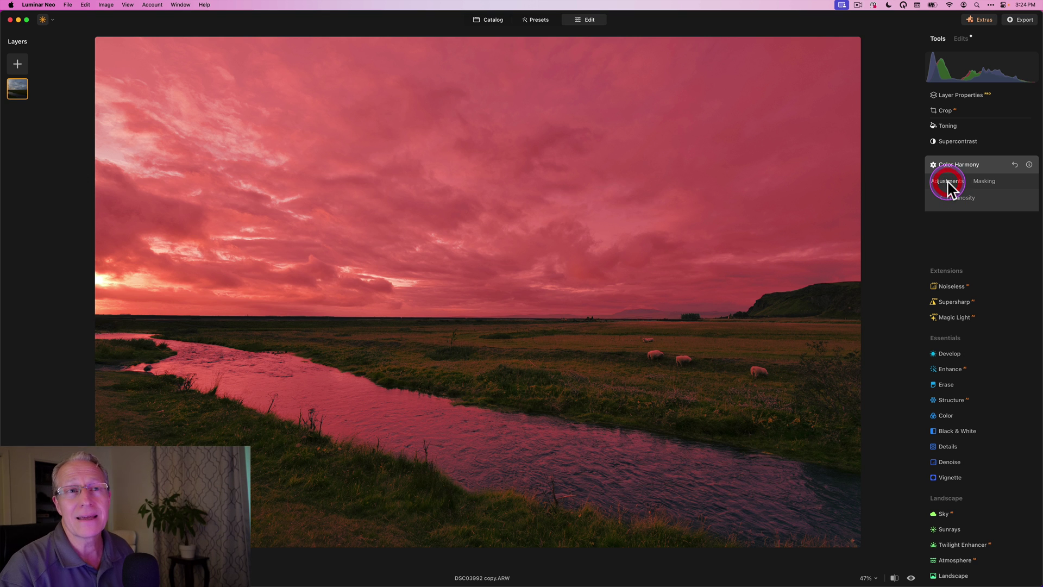
{"action": "left_click_drag", "start_coordinate": [970, 210], "coordinate": [986, 231]}
{"action": "left_click", "coordinate": [982, 231]}
{"action": "left_click", "coordinate": [982, 295]}
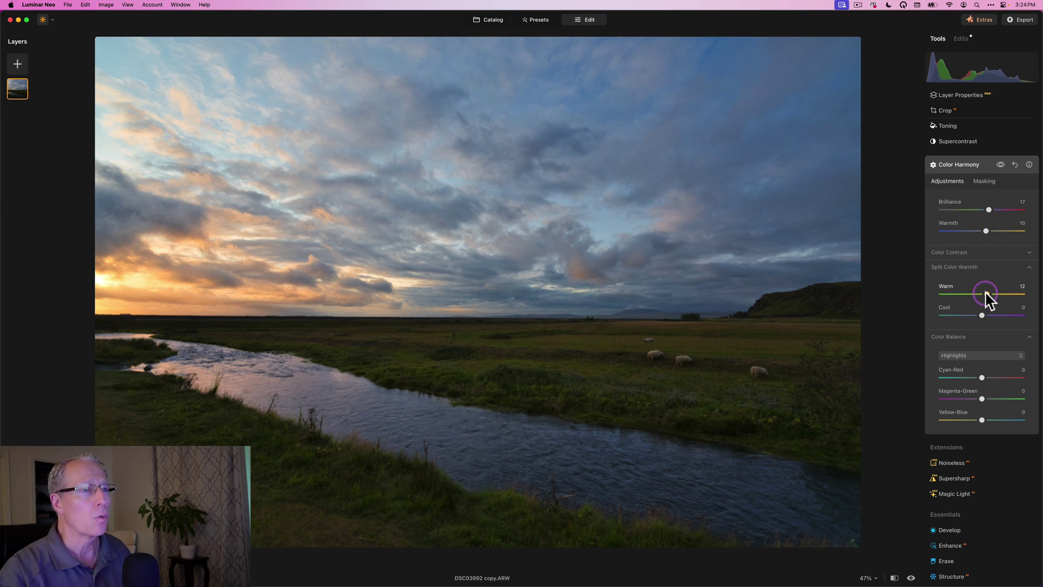
{"action": "left_click_drag", "start_coordinate": [985, 291], "coordinate": [987, 293]}
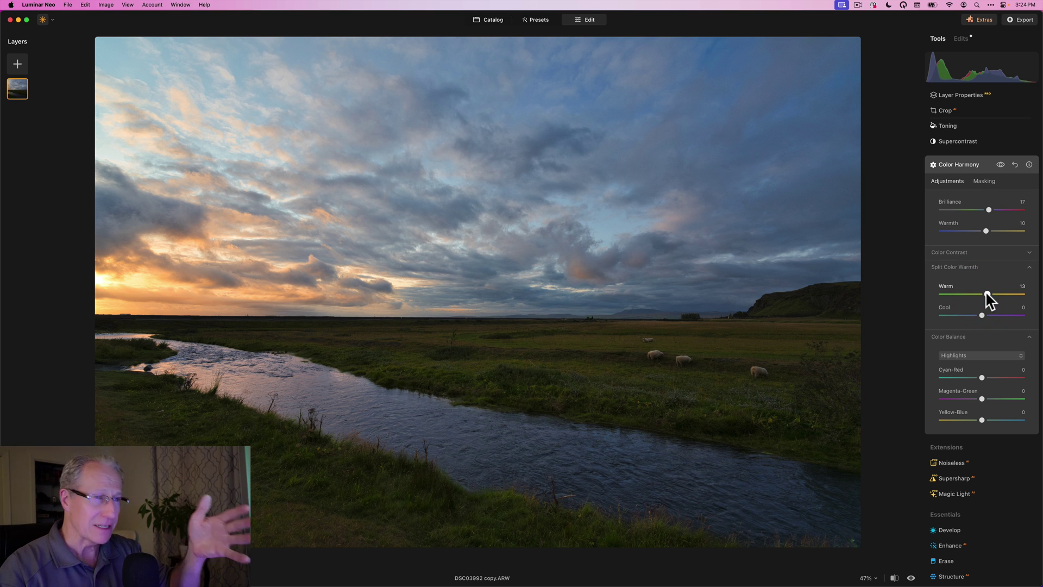
Set Color Balance highlights to Cyan-Red 12 and Magenta-Green -12, and midtones Cyan-Red to 5
{"action": "left_click", "coordinate": [983, 357]}
{"action": "left_click", "coordinate": [983, 376]}
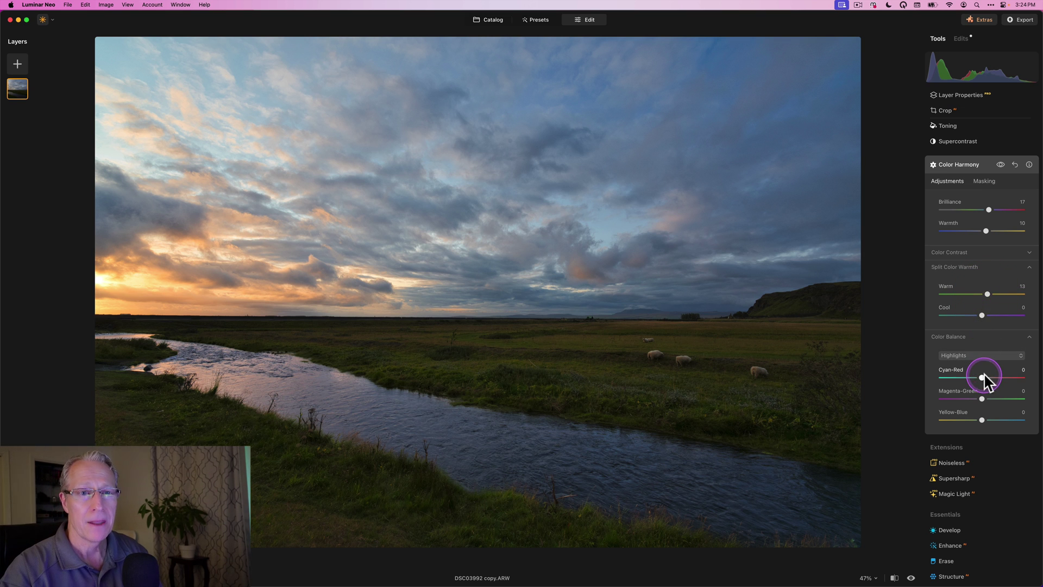
{"action": "left_click_drag", "start_coordinate": [983, 376], "coordinate": [986, 377]}
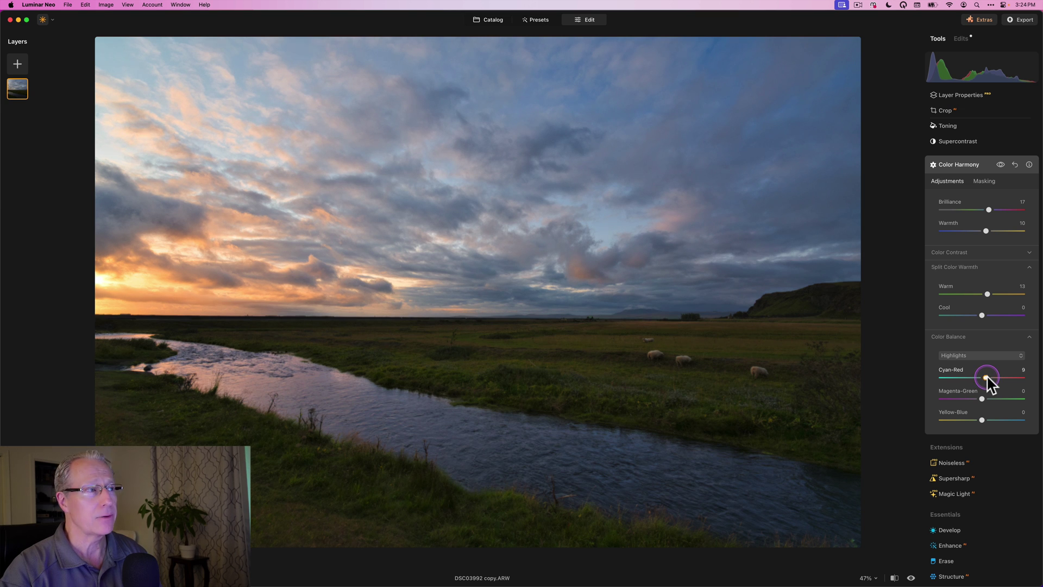
{"action": "left_click", "coordinate": [983, 399]}
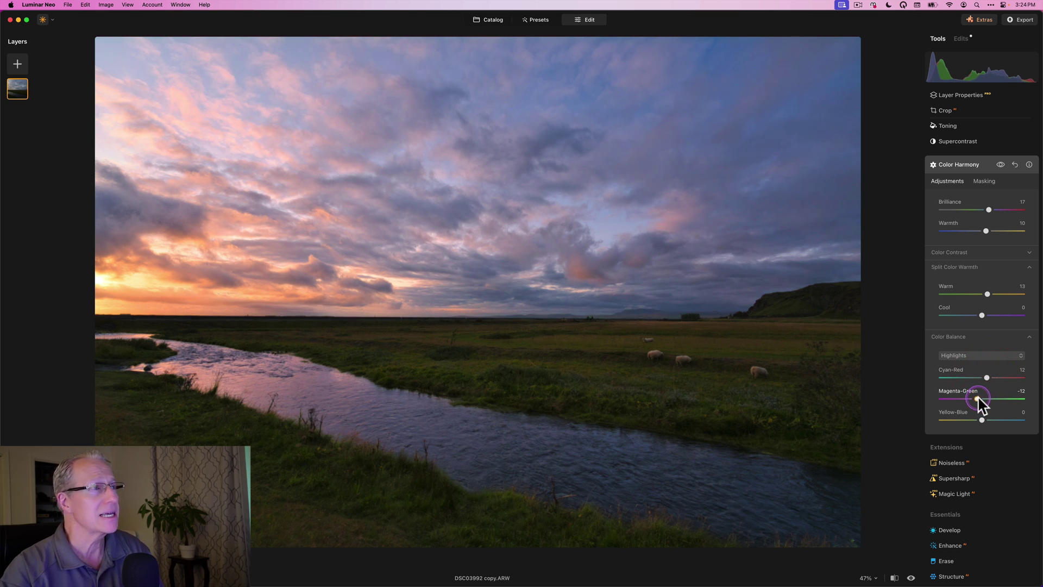
{"action": "left_click_drag", "start_coordinate": [980, 402], "coordinate": [981, 405]}
{"action": "left_click", "coordinate": [983, 357]}
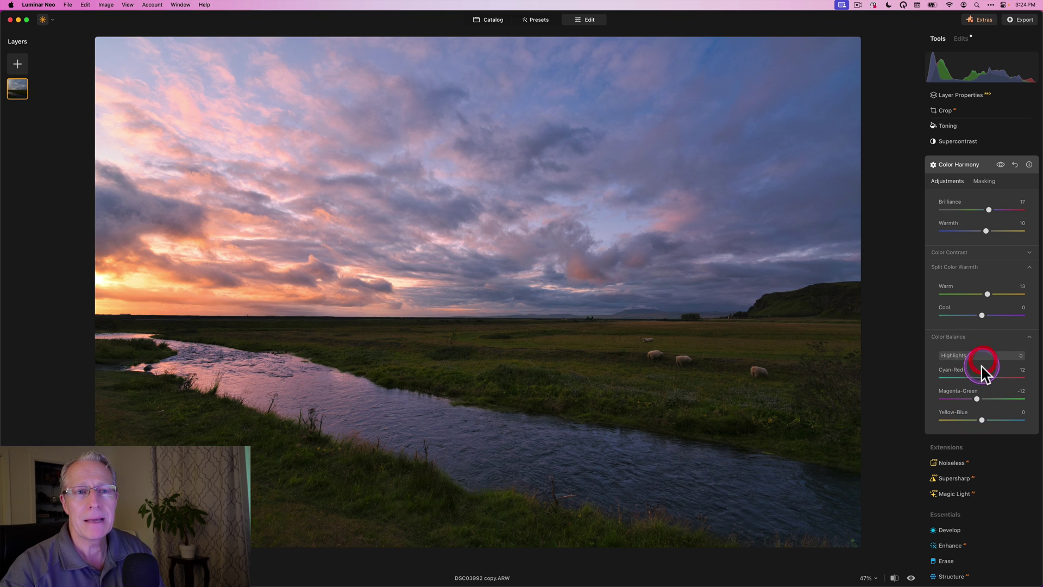
{"action": "left_click", "coordinate": [974, 378]}
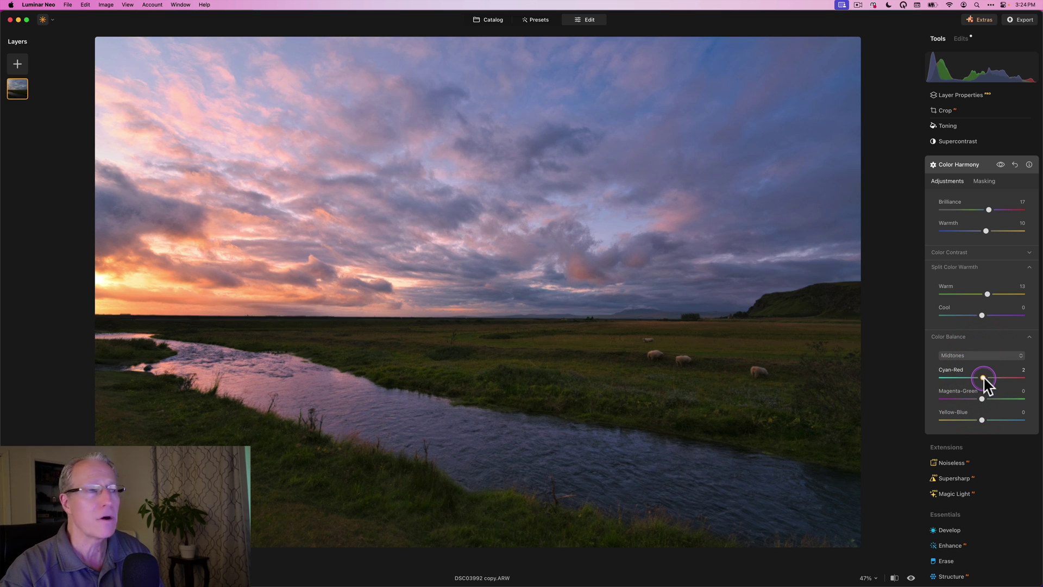
{"action": "left_click_drag", "start_coordinate": [983, 378], "coordinate": [985, 379]}
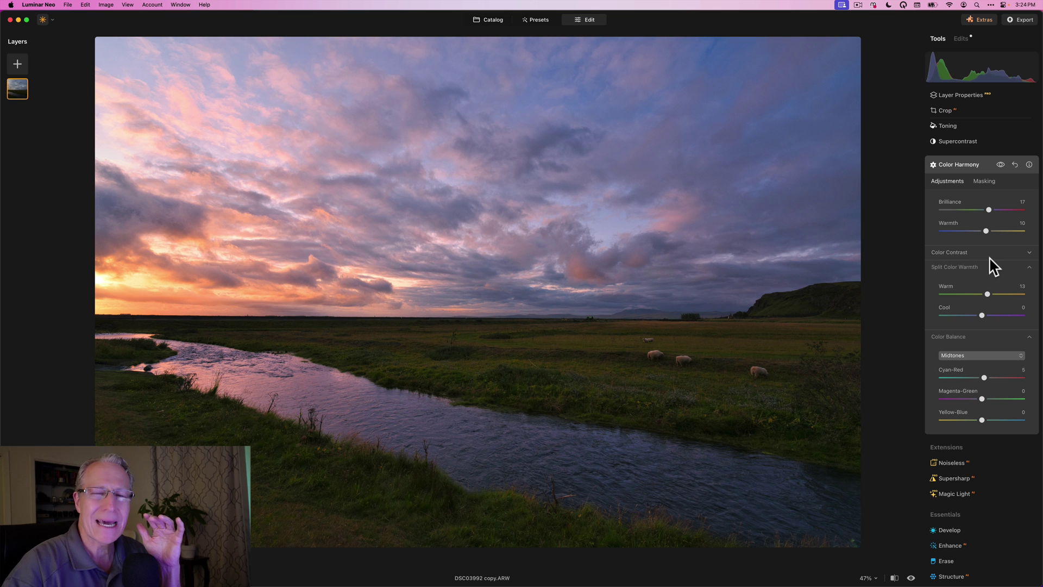
Toggle Color Harmony's eye icon off and on to compare the warm pink grade, then reopen Masking
{"action": "left_click", "coordinate": [1000, 164]}
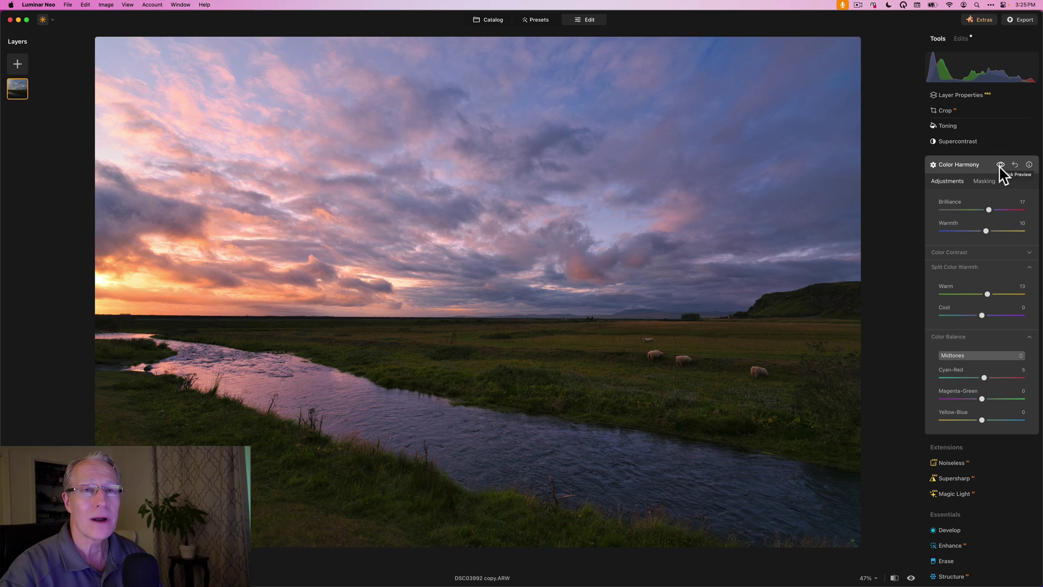
{"action": "left_click", "coordinate": [1000, 165]}
{"action": "left_click", "coordinate": [1000, 164]}
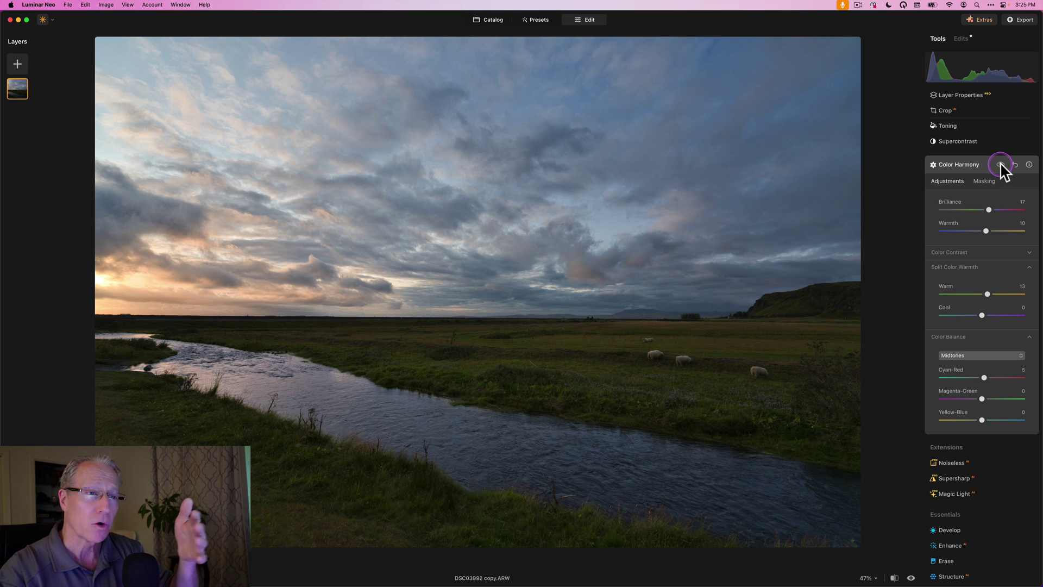
{"action": "left_click", "coordinate": [1000, 164]}
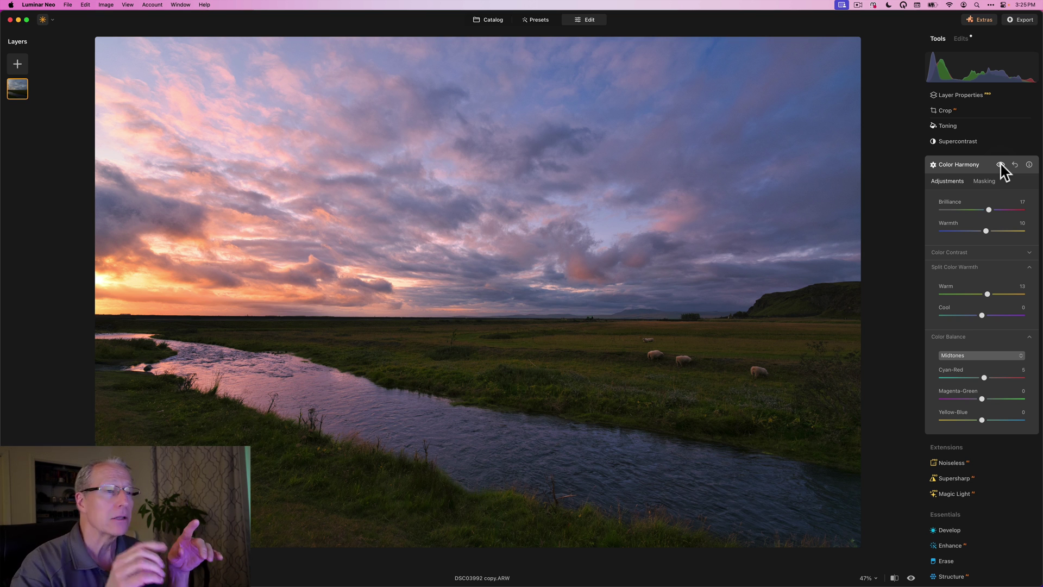
{"action": "left_click", "coordinate": [983, 182]}
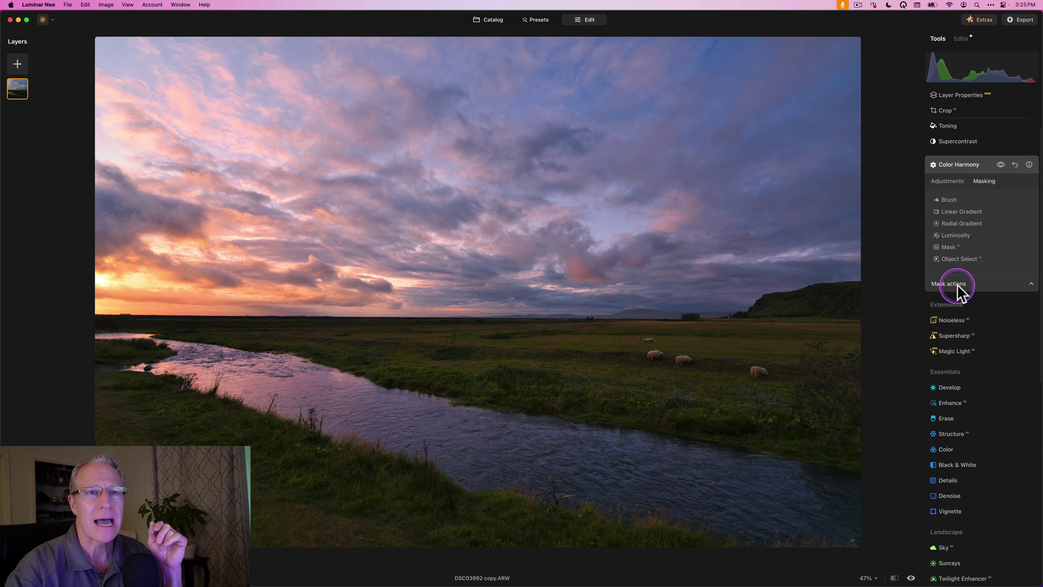
Show the mask overlay to check sky and river coverage, hide it, and collapse Color Harmony
{"action": "left_click", "coordinate": [956, 283]}
{"action": "left_click", "coordinate": [1007, 313]}
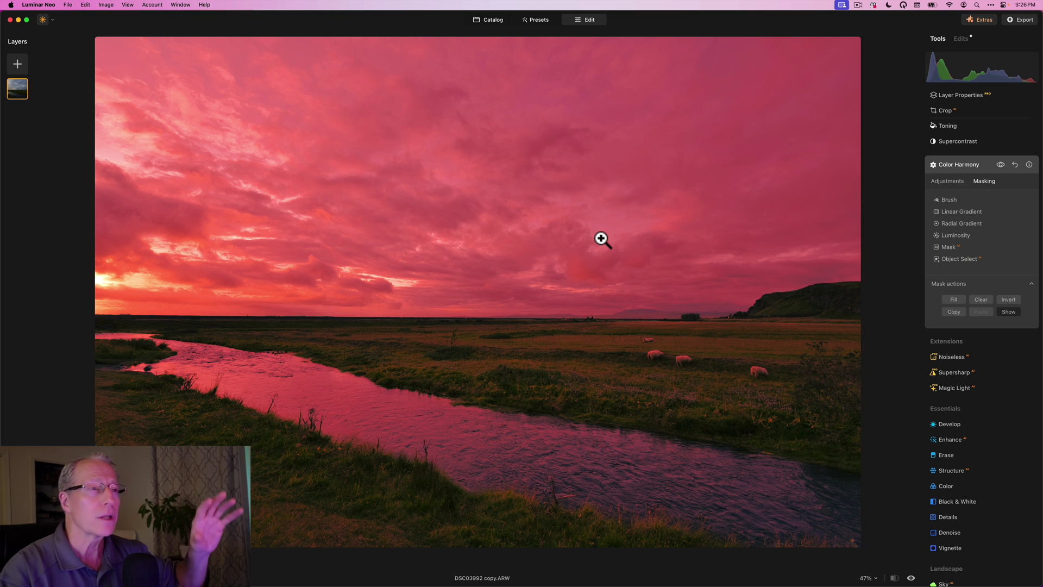
{"action": "left_click", "coordinate": [678, 274]}
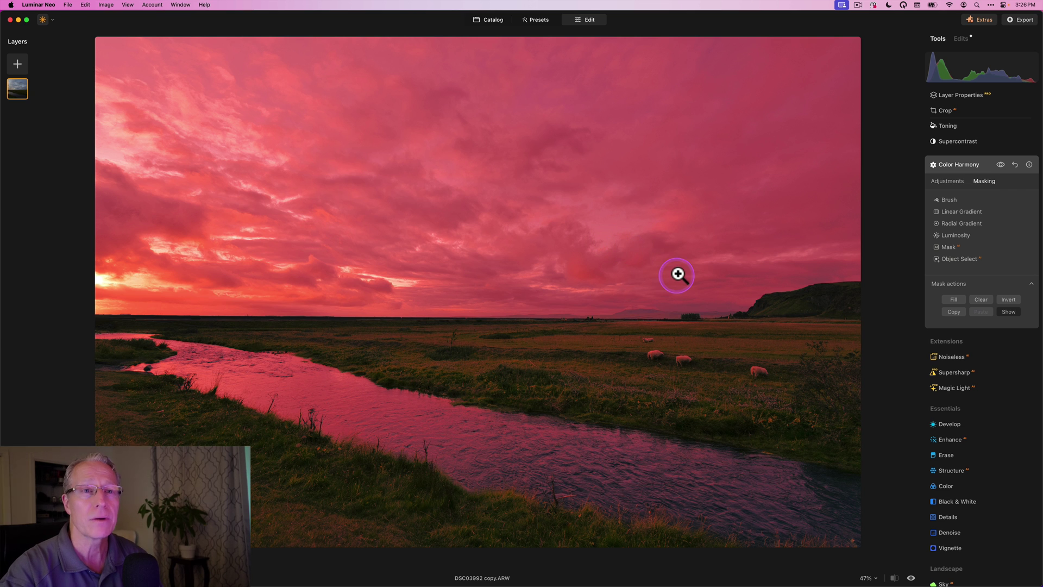
{"action": "left_click_drag", "start_coordinate": [678, 274], "coordinate": [714, 478]}
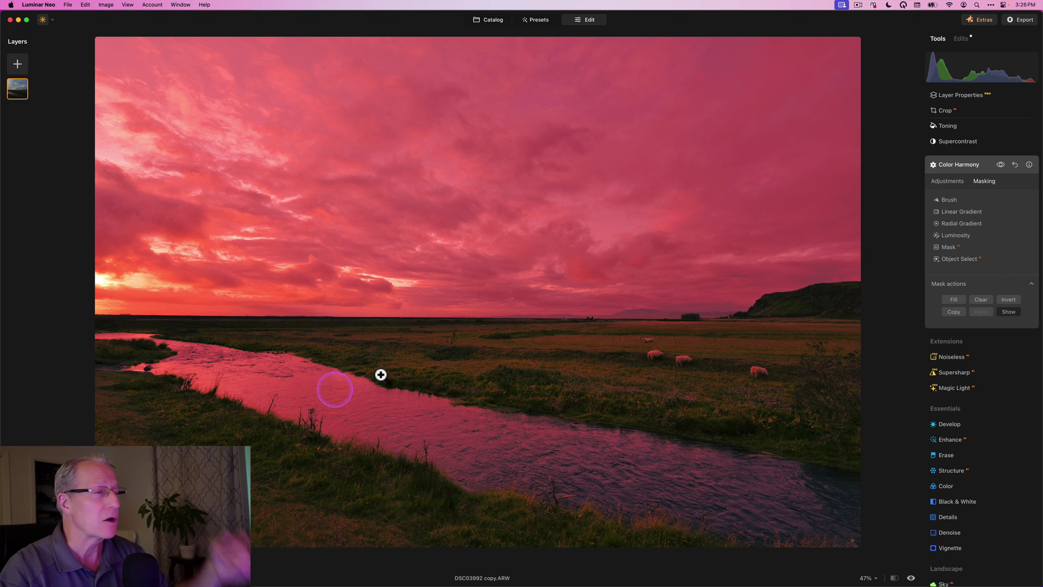
{"action": "left_click", "coordinate": [1008, 311]}
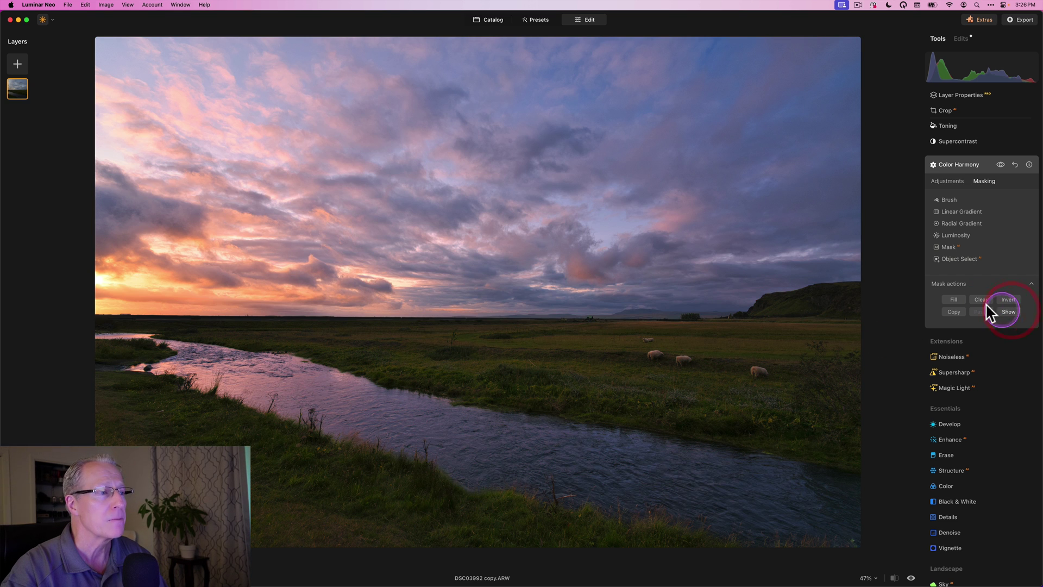
{"action": "left_click", "coordinate": [258, 386]}
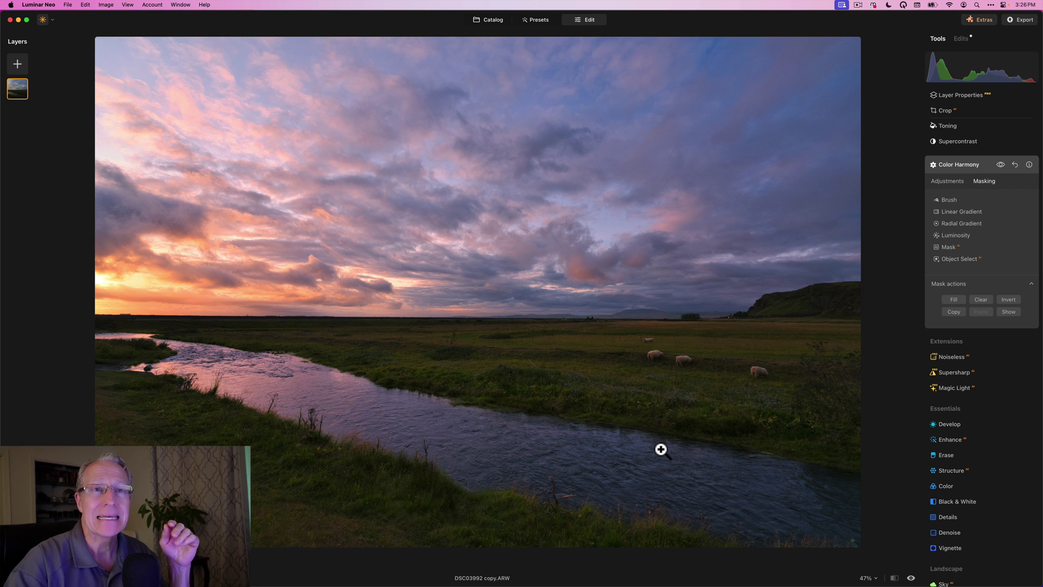
Close Color Harmony, open Essentials > Develop and raise Smart Contrast to 51
{"action": "left_click", "coordinate": [977, 163]}
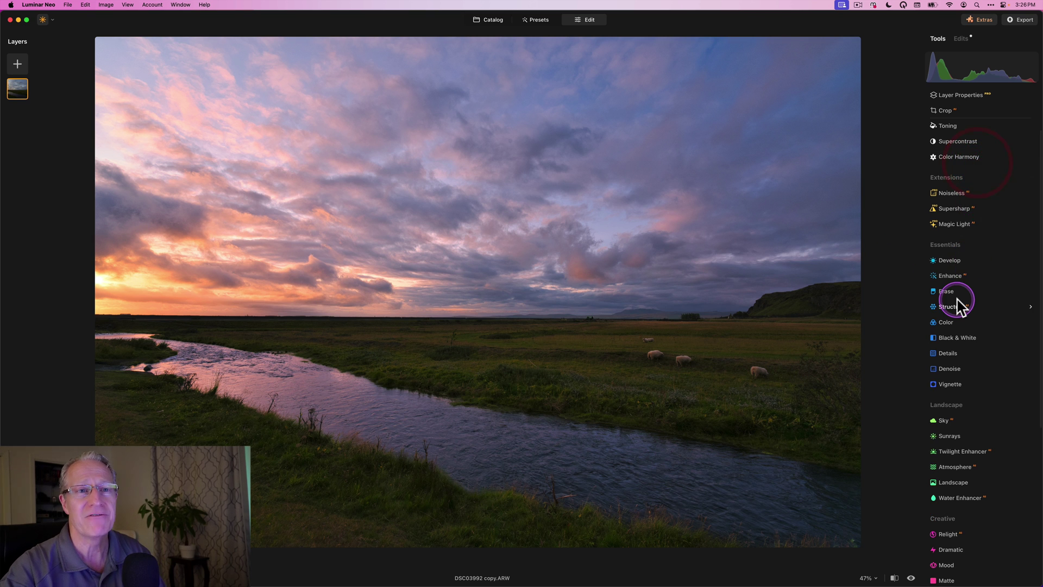
{"action": "left_click", "coordinate": [952, 262]}
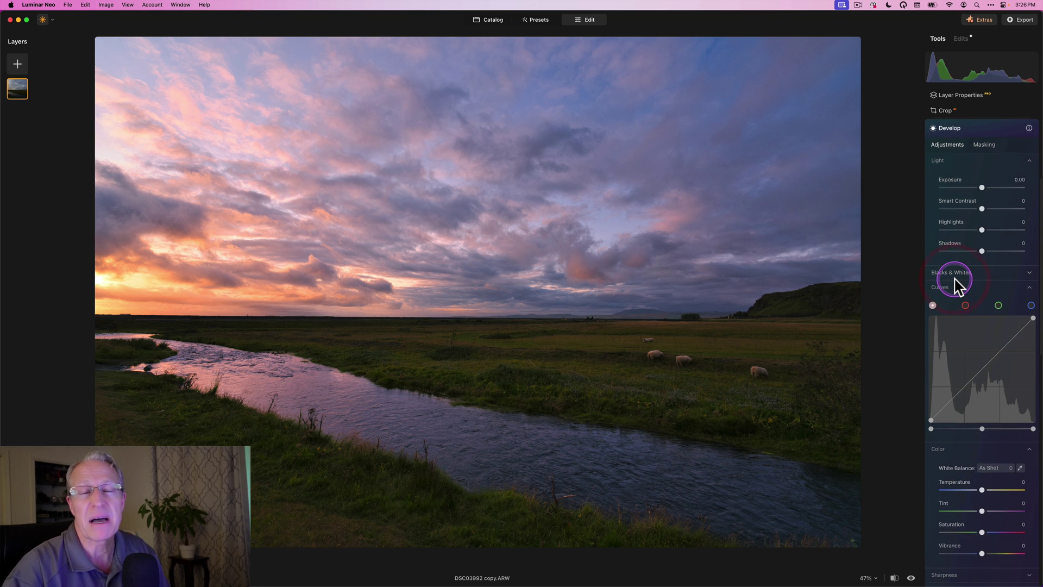
{"action": "left_click_drag", "start_coordinate": [981, 209], "coordinate": [989, 251]}
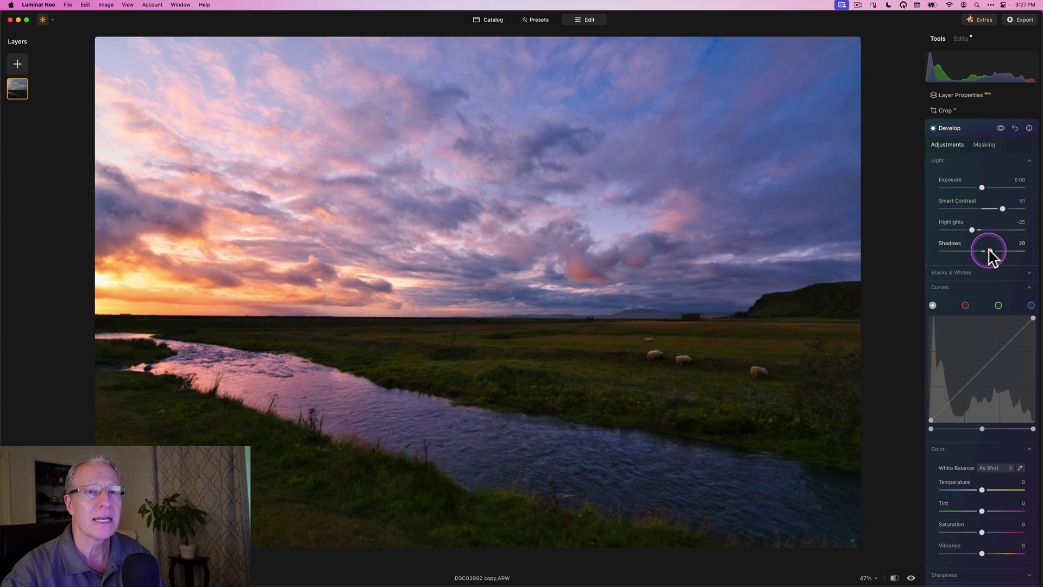
{"action": "left_click", "coordinate": [945, 288]}
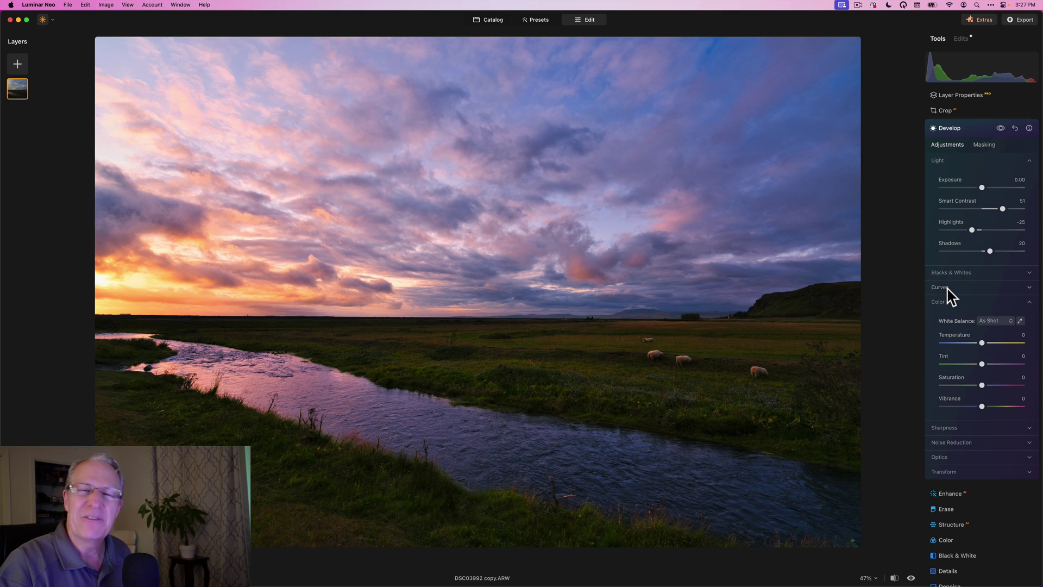
Compare Develop on and off, set Highlights -25 and Shadows 20, and show its masking options
{"action": "left_click", "coordinate": [1001, 129]}
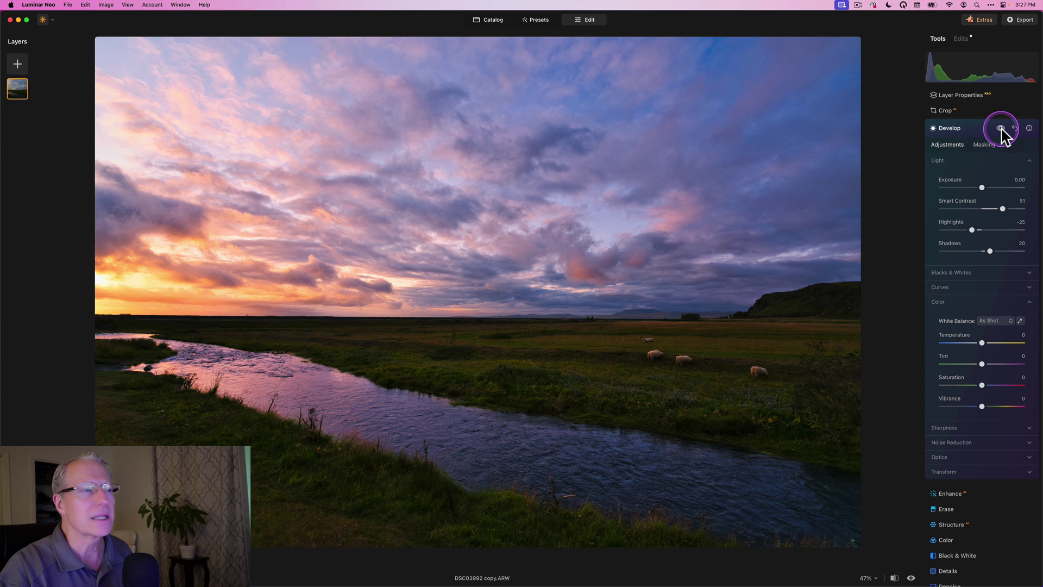
{"action": "left_click", "coordinate": [1001, 129]}
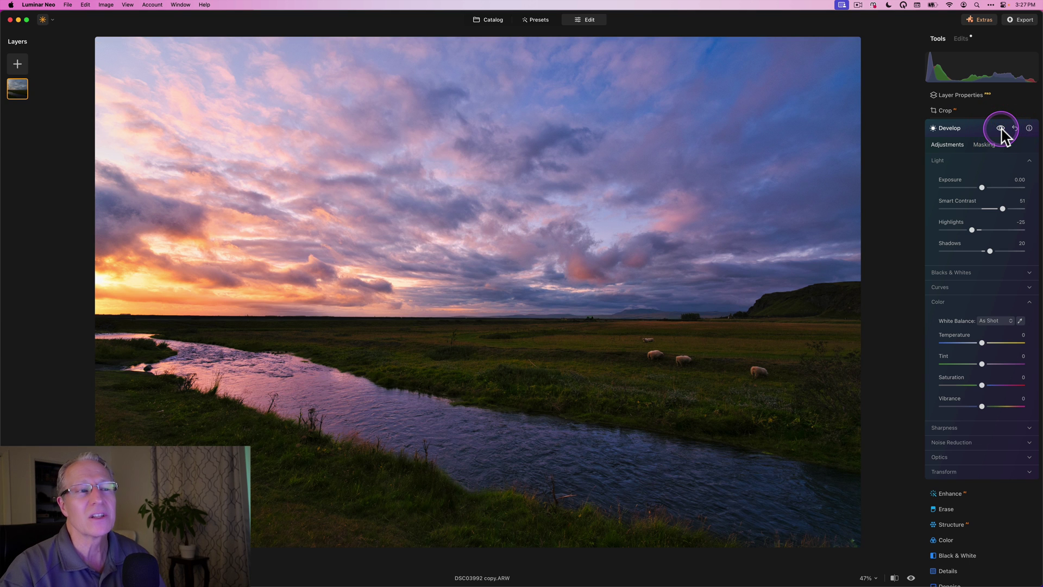
{"action": "left_click", "coordinate": [975, 201]}
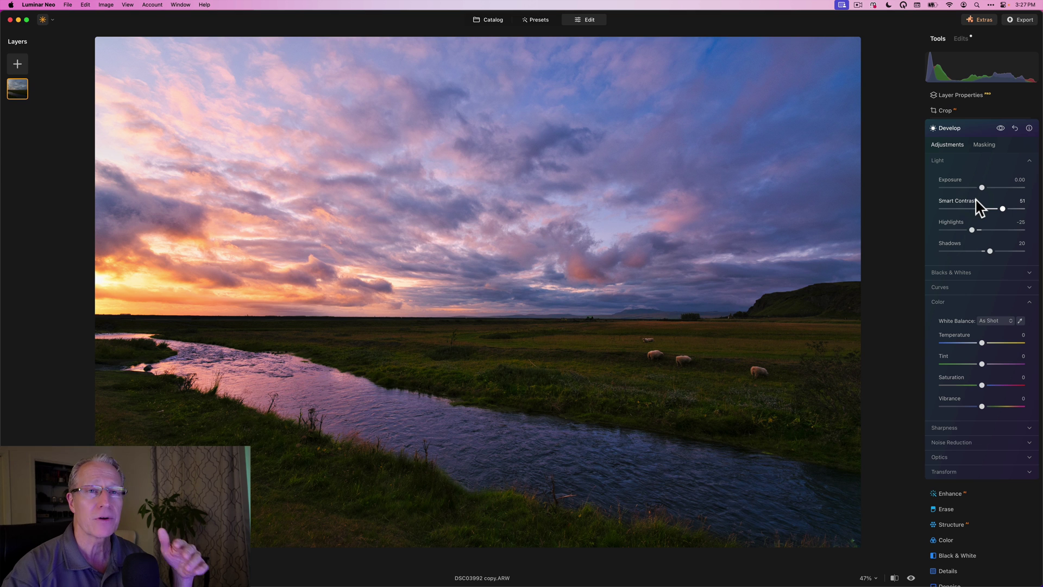
{"action": "left_click", "coordinate": [1001, 217]}
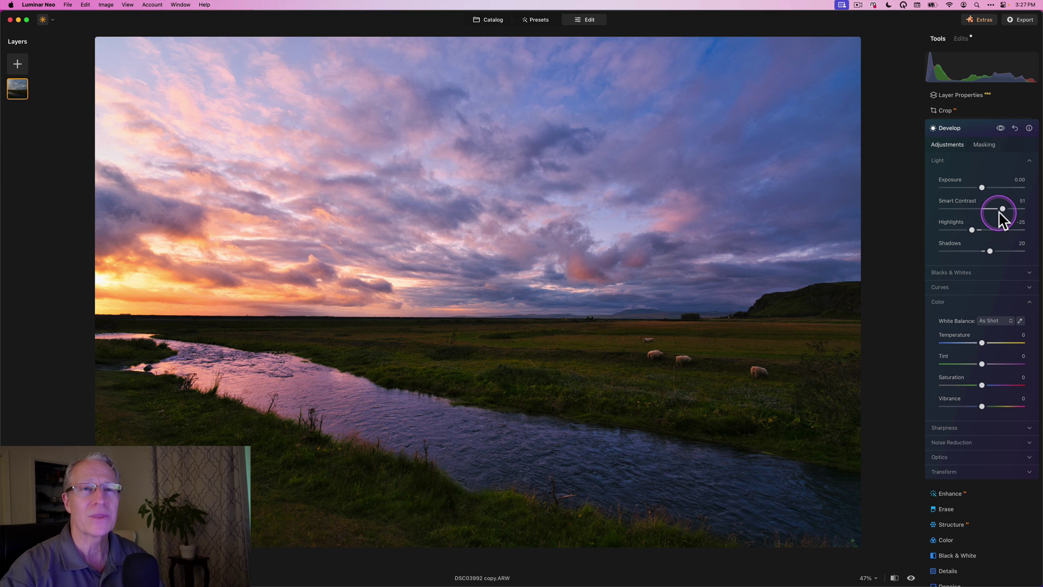
{"action": "left_click", "coordinate": [989, 151]}
Add a Luminosity mask to Develop, shifting and widening the range over the bright sky
{"action": "left_click", "coordinate": [986, 147]}
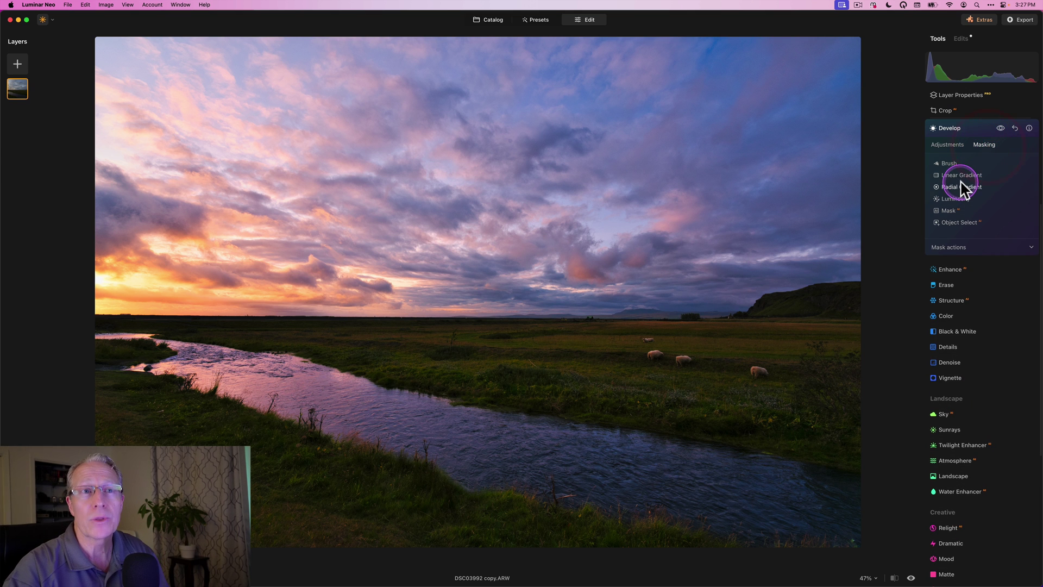
{"action": "left_click", "coordinate": [957, 198]}
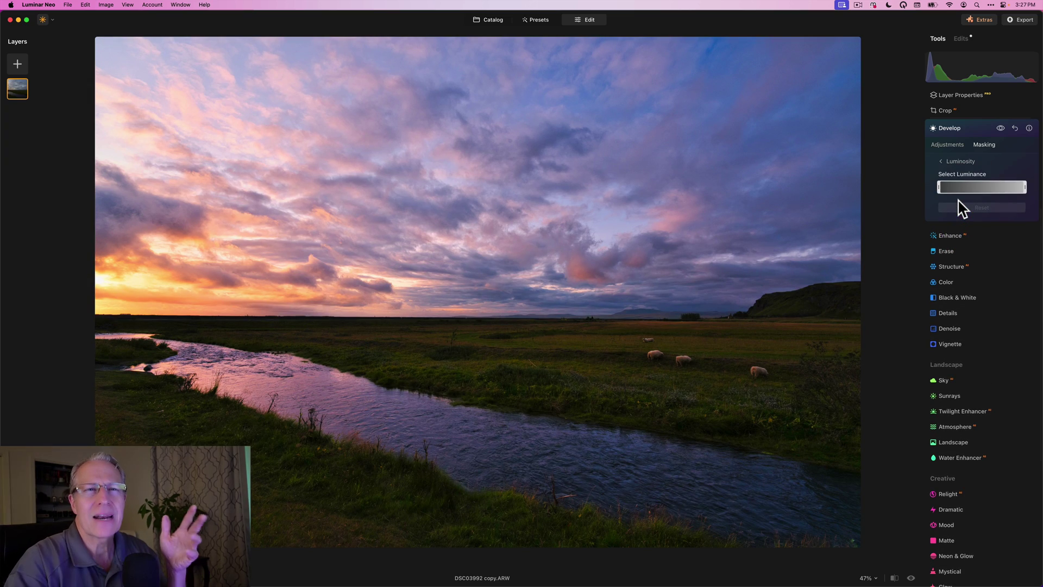
{"action": "left_click_drag", "start_coordinate": [939, 189], "coordinate": [990, 188]}
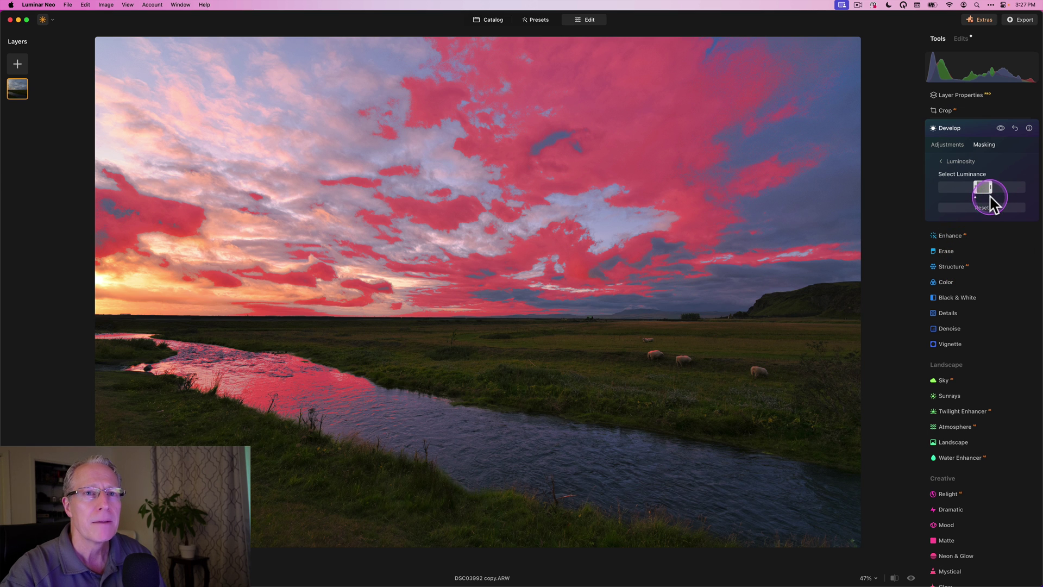
{"action": "left_click_drag", "start_coordinate": [990, 197], "coordinate": [1005, 197]}
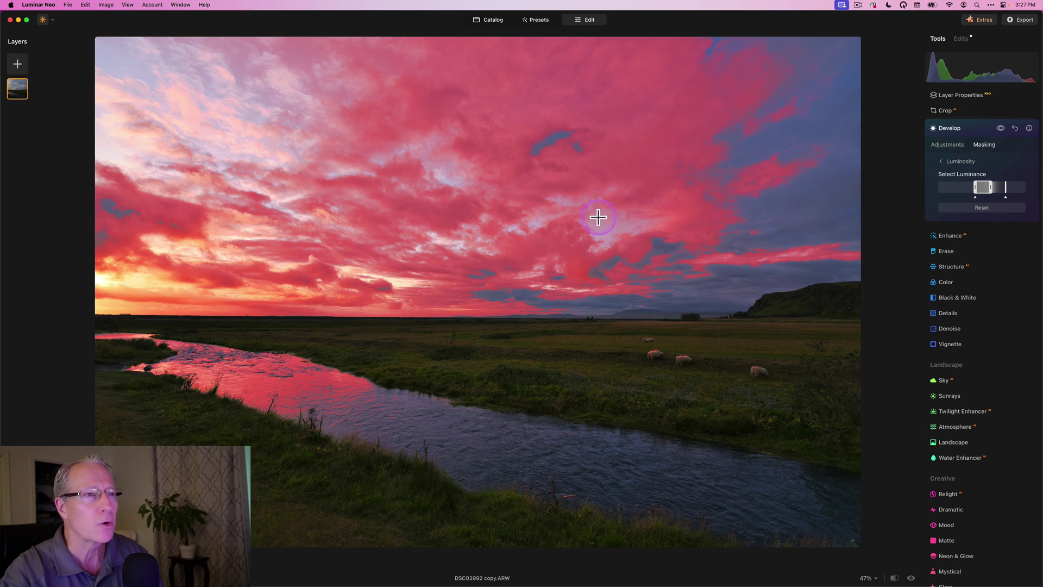
{"action": "left_click", "coordinate": [974, 198]}
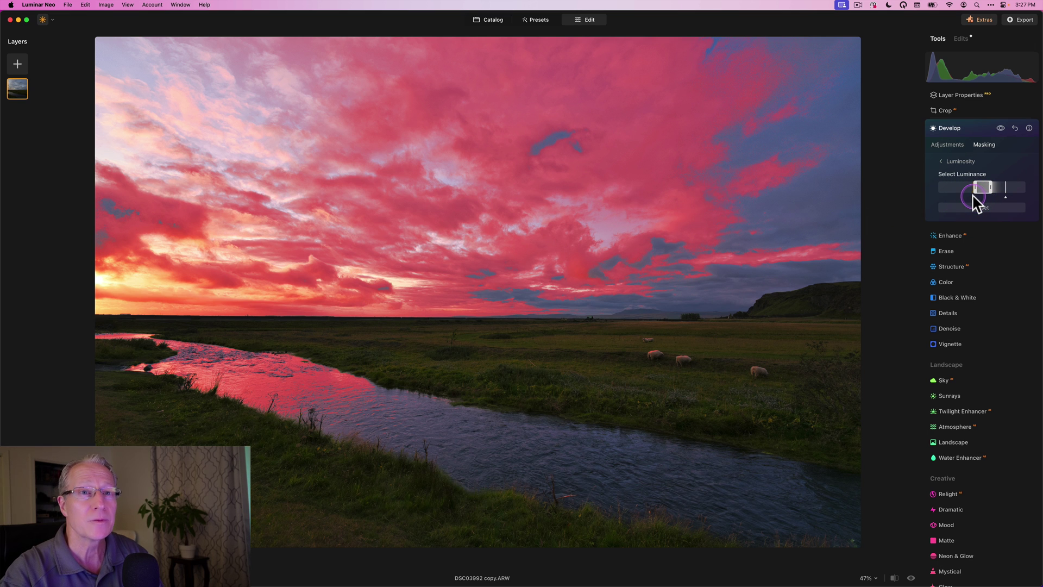
{"action": "left_click_drag", "start_coordinate": [973, 195], "coordinate": [958, 203]}
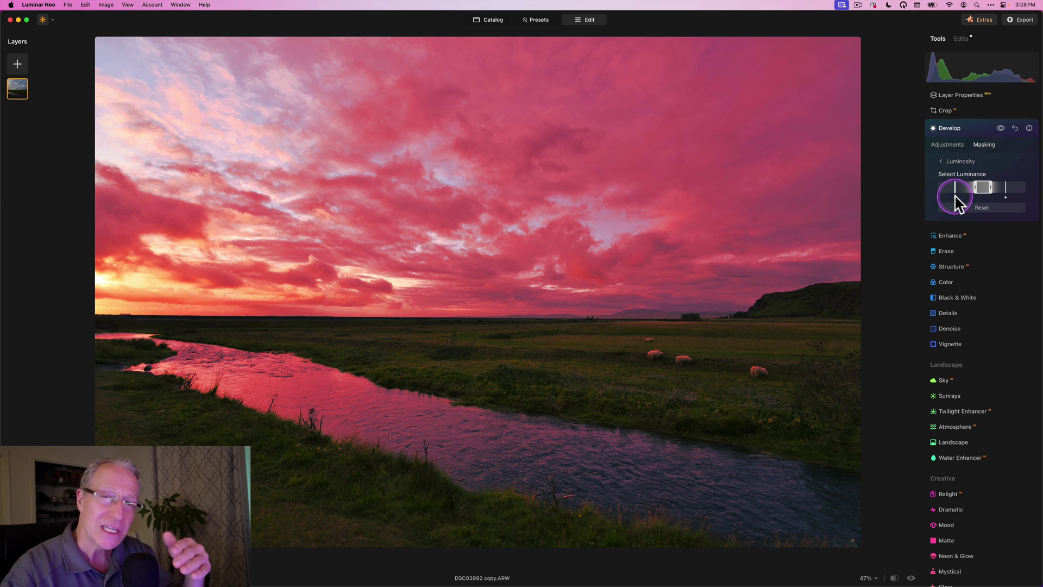
{"action": "left_click_drag", "start_coordinate": [956, 202], "coordinate": [987, 188]}
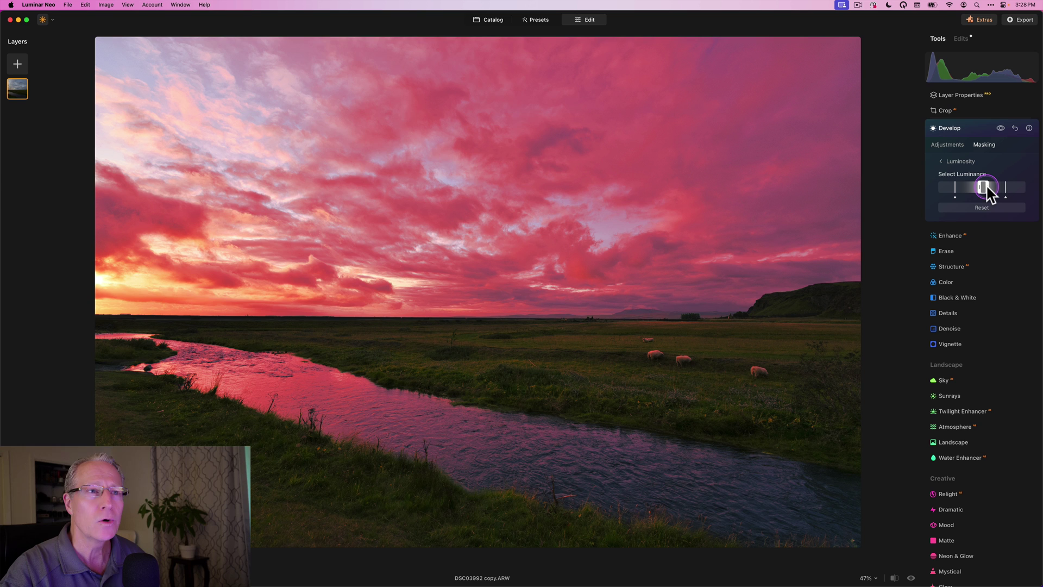
Raise the upper end of the luminance range, then compare Develop on and off
{"action": "left_click", "coordinate": [986, 188]}
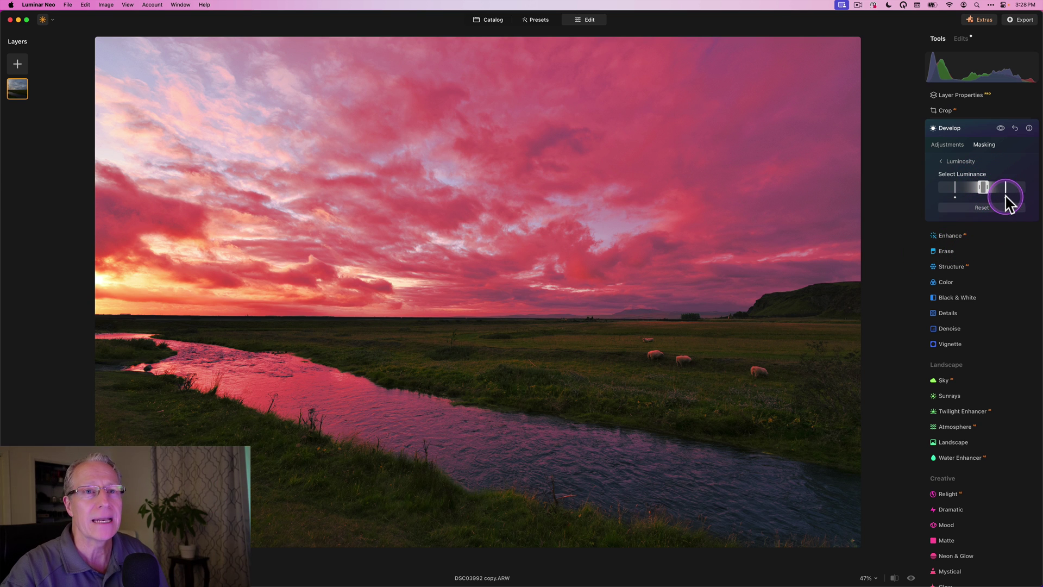
{"action": "left_click_drag", "start_coordinate": [1005, 196], "coordinate": [950, 199]}
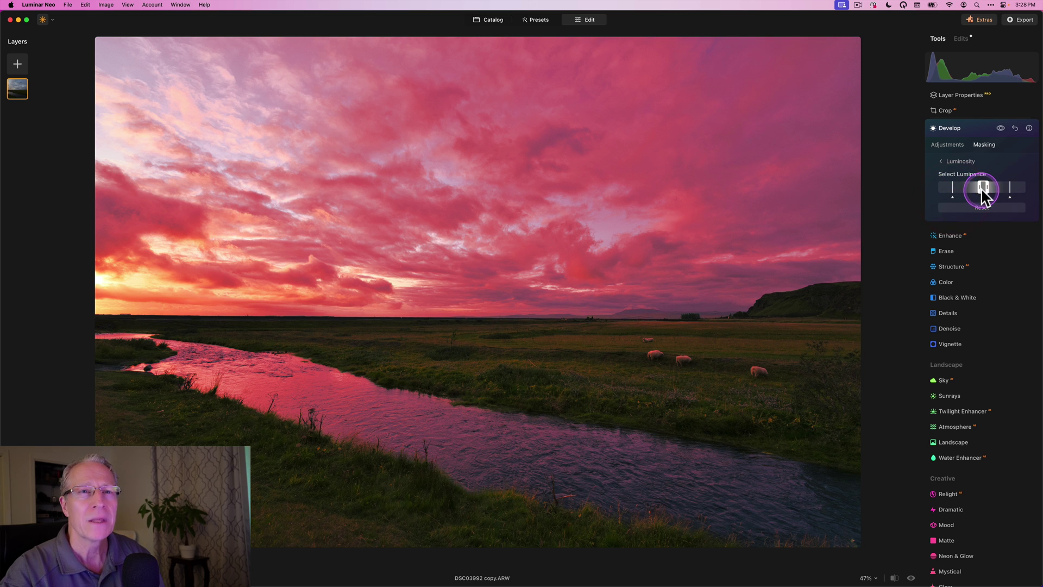
{"action": "left_click", "coordinate": [953, 145]}
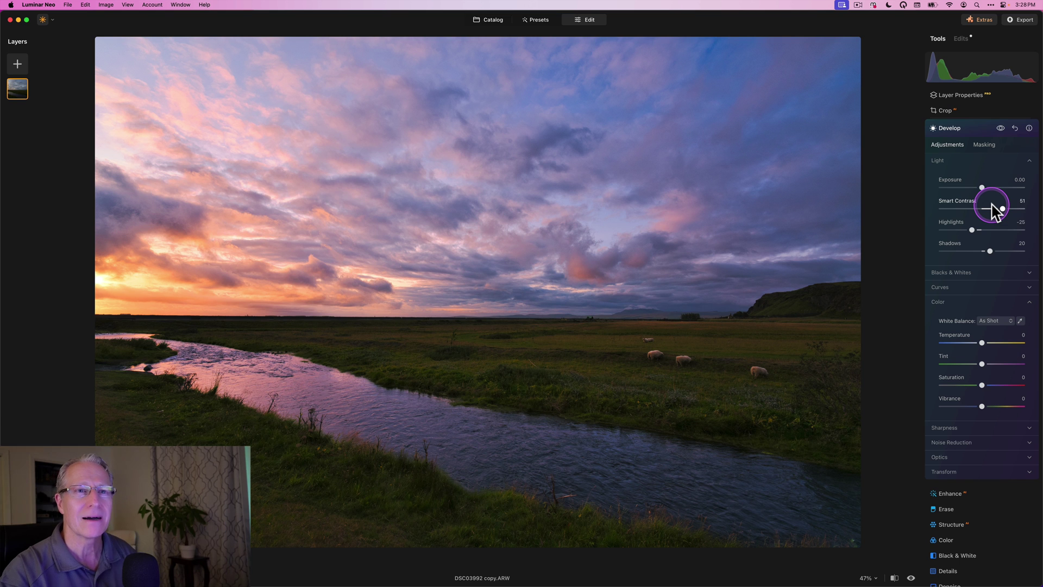
{"action": "left_click", "coordinate": [1000, 128]}
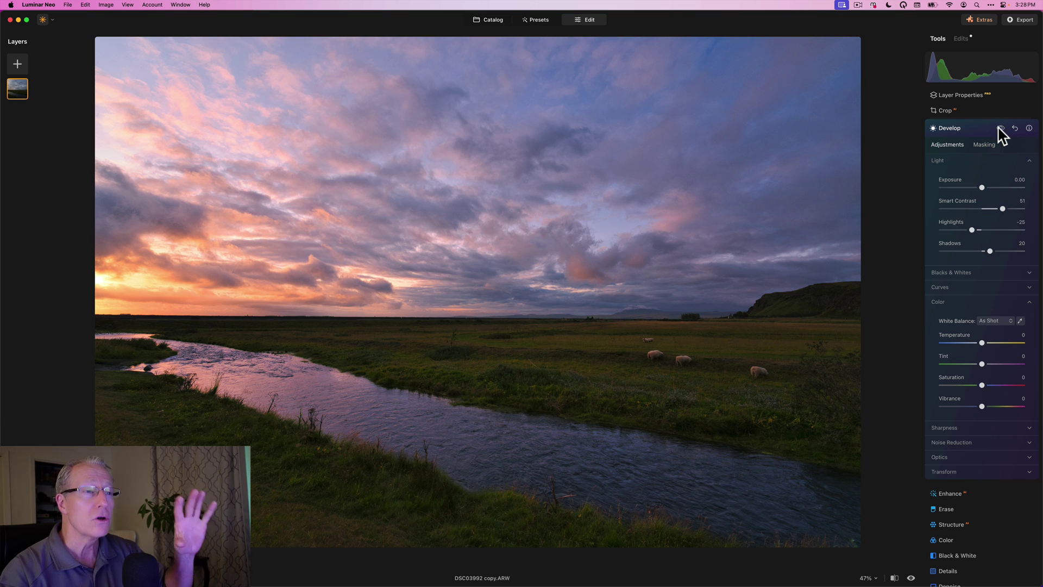
{"action": "left_click", "coordinate": [999, 129]}
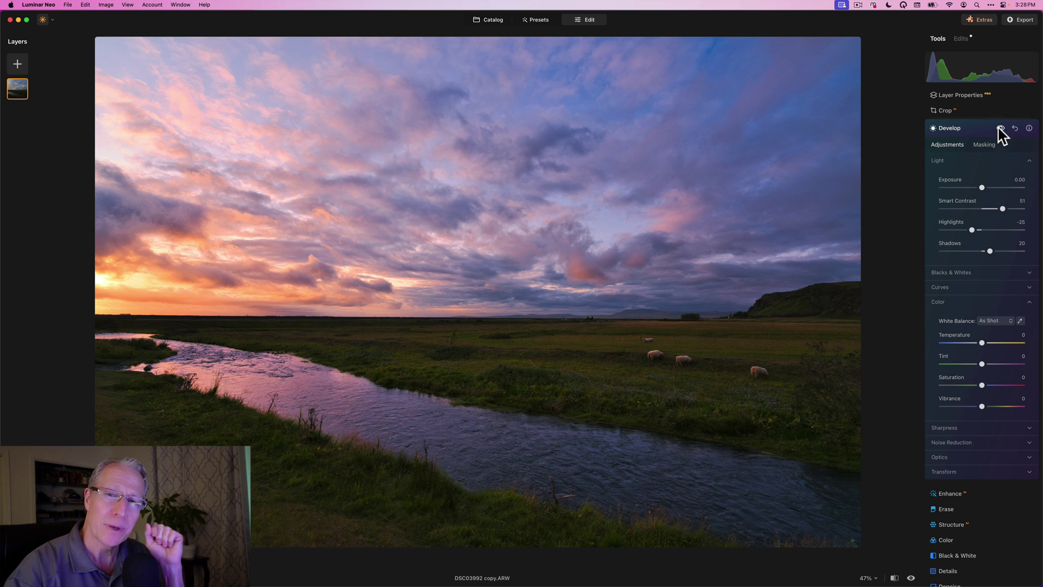
Collapse Develop, add Creative > Mystical at Amount 64, and show its masking options
{"action": "left_click", "coordinate": [975, 129]}
{"action": "scroll", "coordinate": [972, 333], "scroll_direction": "down", "scroll_amount": 5}
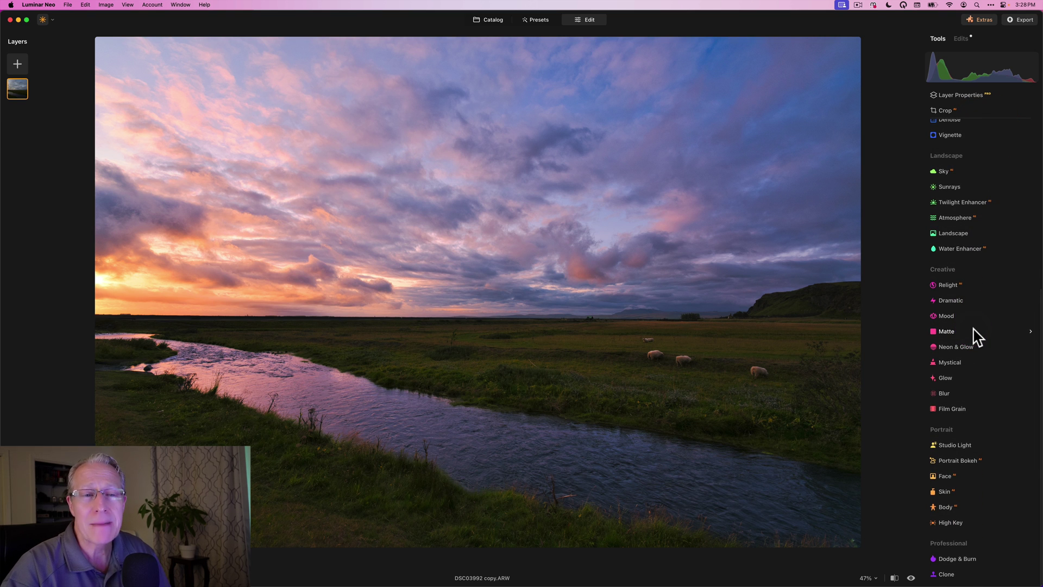
{"action": "left_click", "coordinate": [959, 251]}
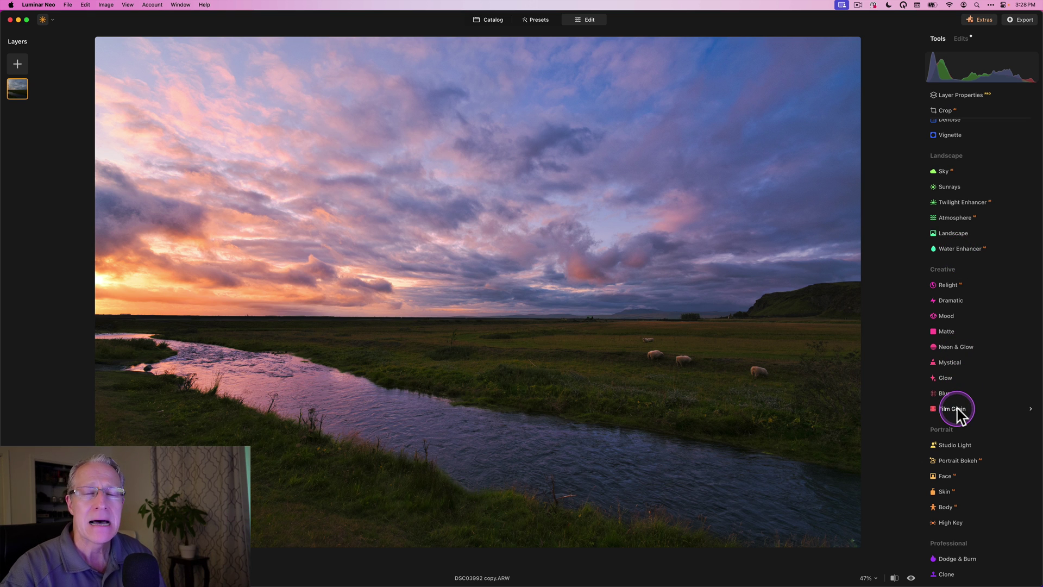
{"action": "left_click", "coordinate": [954, 362]}
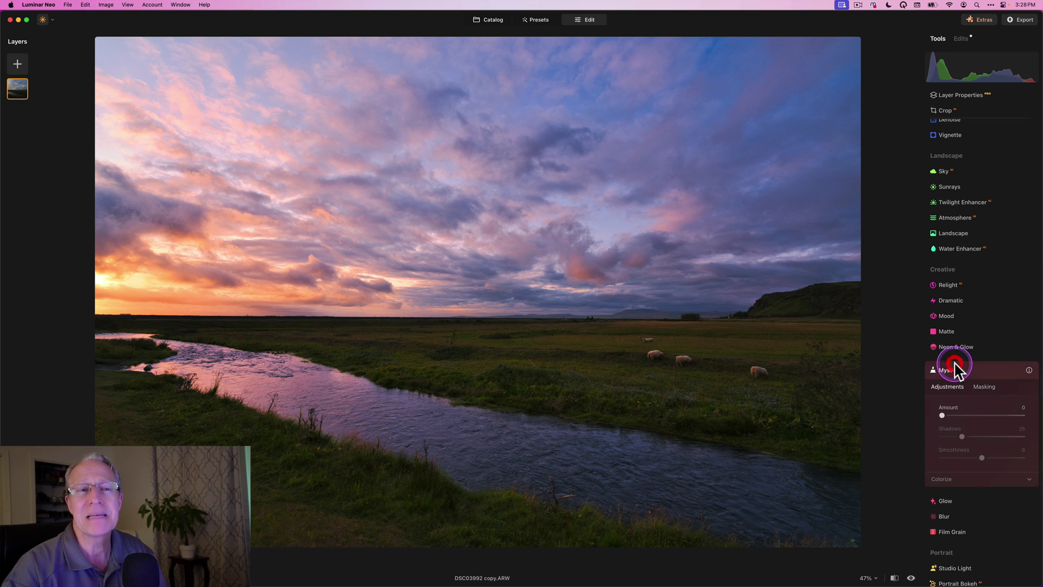
{"action": "left_click_drag", "start_coordinate": [941, 377], "coordinate": [986, 368]}
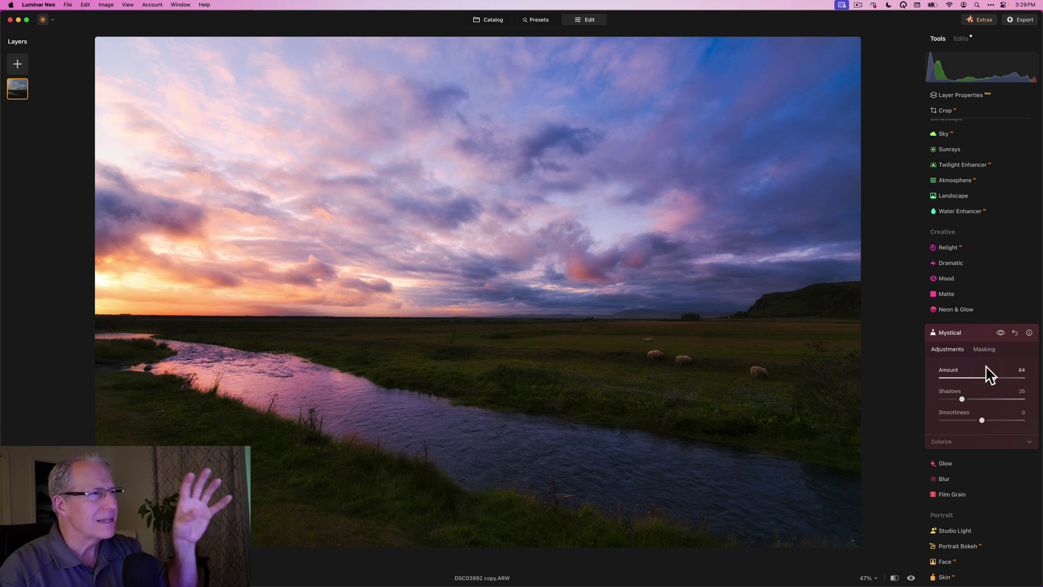
{"action": "left_click", "coordinate": [983, 349]}
Give Mystical a Luminosity mask restricted to bright sky and river tones, then return to its sliders
{"action": "left_click", "coordinate": [951, 405]}
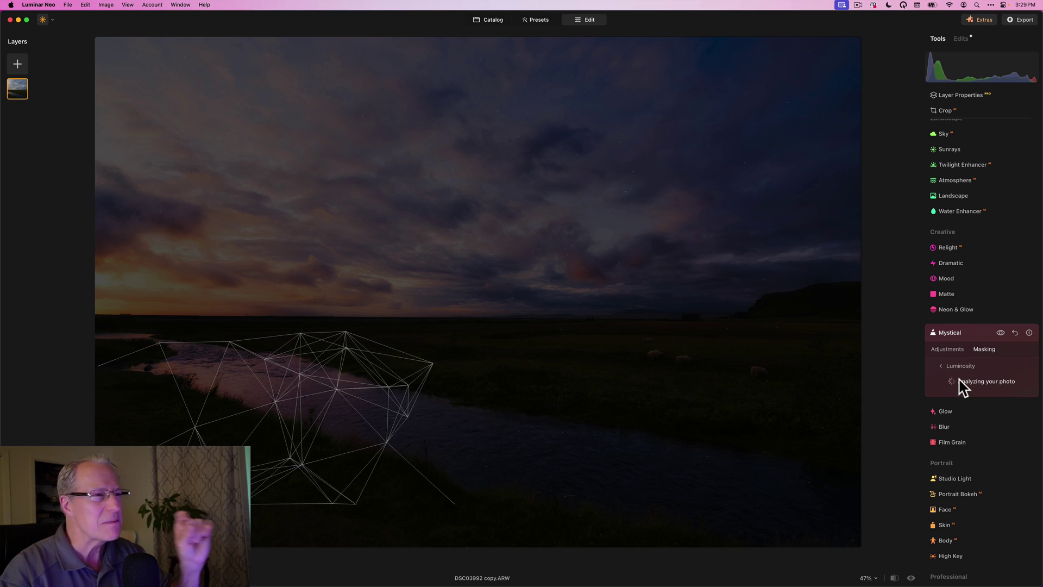
{"action": "left_click", "coordinate": [950, 393]}
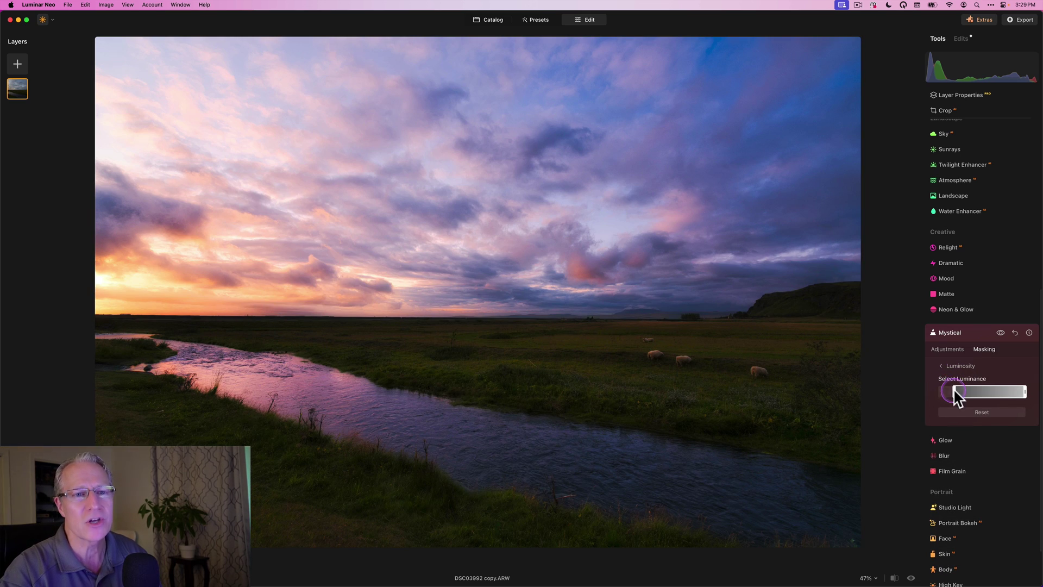
{"action": "left_click_drag", "start_coordinate": [955, 390], "coordinate": [991, 397]}
{"action": "left_click", "coordinate": [1004, 393]}
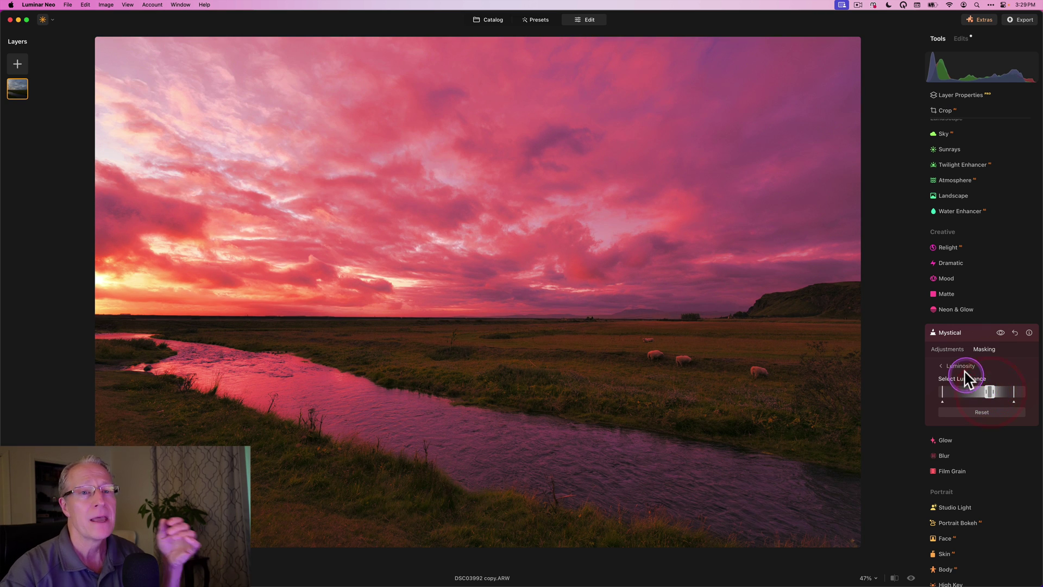
{"action": "left_click", "coordinate": [951, 349]}
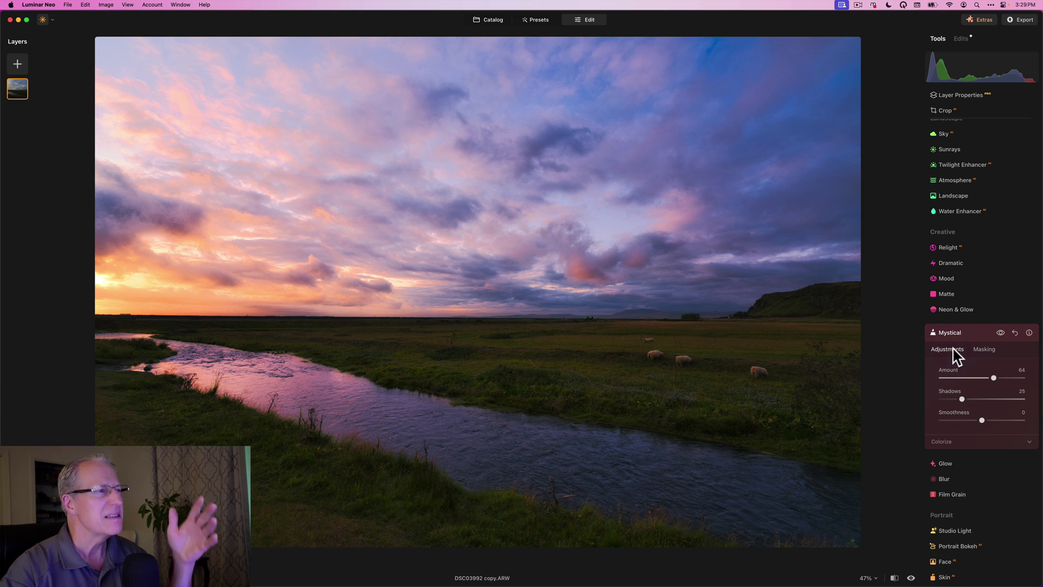
Hide and reshow Mystical to compare the sunset, then collapse the Mystical panel
{"action": "left_click", "coordinate": [1012, 329]}
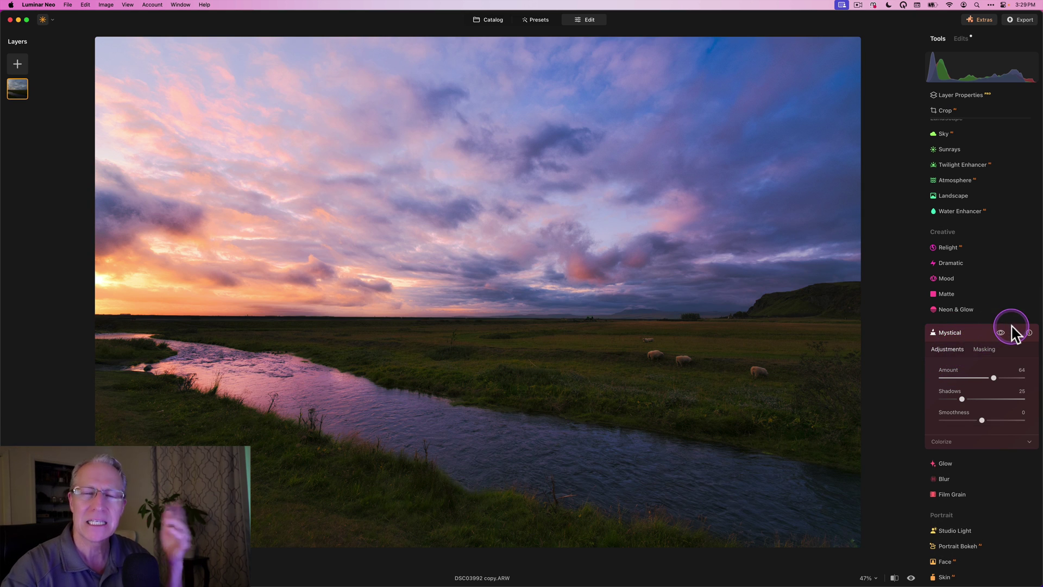
{"action": "left_click", "coordinate": [1001, 332]}
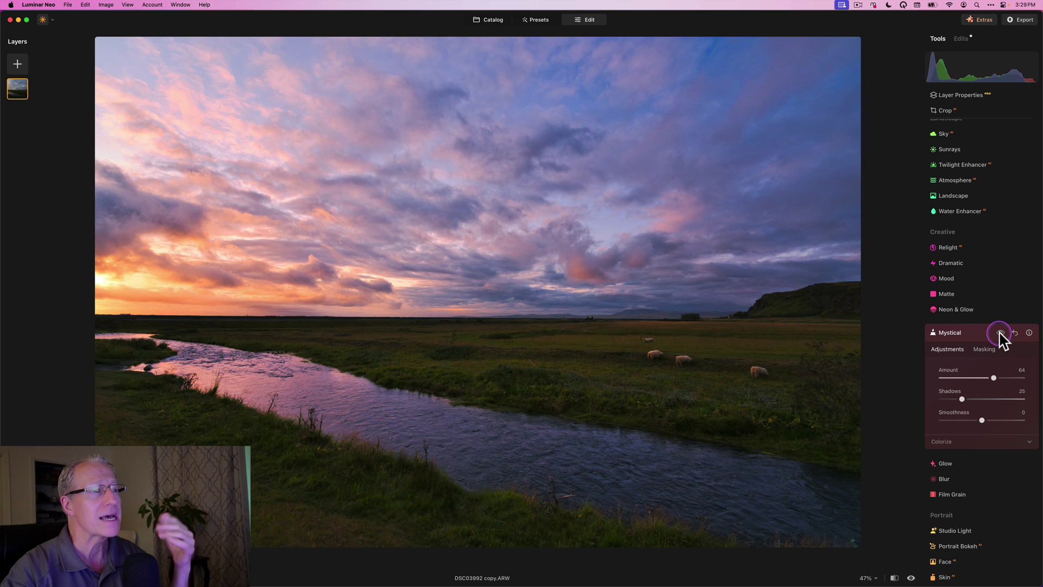
{"action": "left_click", "coordinate": [1001, 334]}
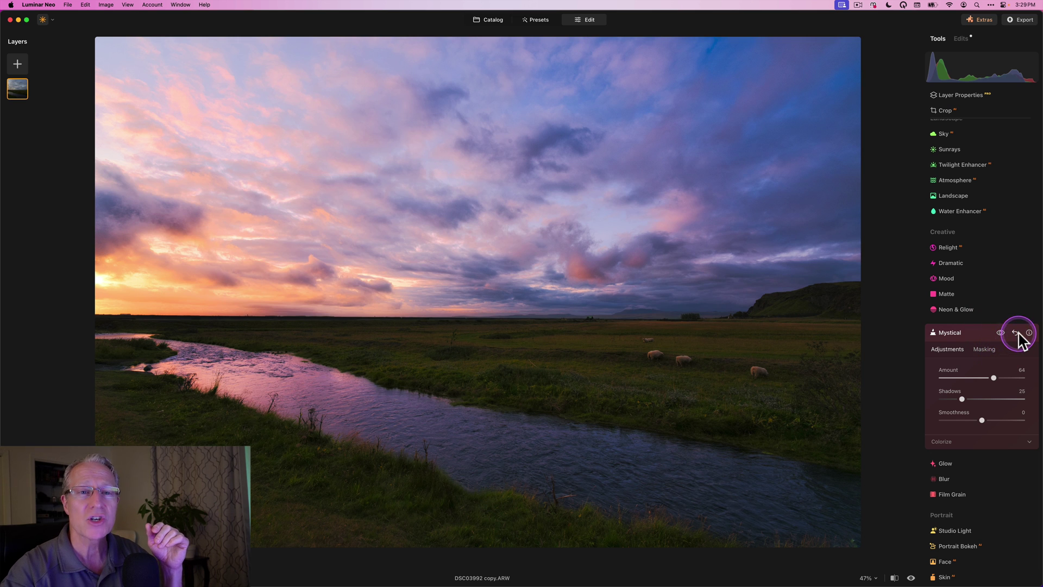
{"action": "left_click", "coordinate": [1015, 333]}
{"action": "left_click", "coordinate": [975, 334]}
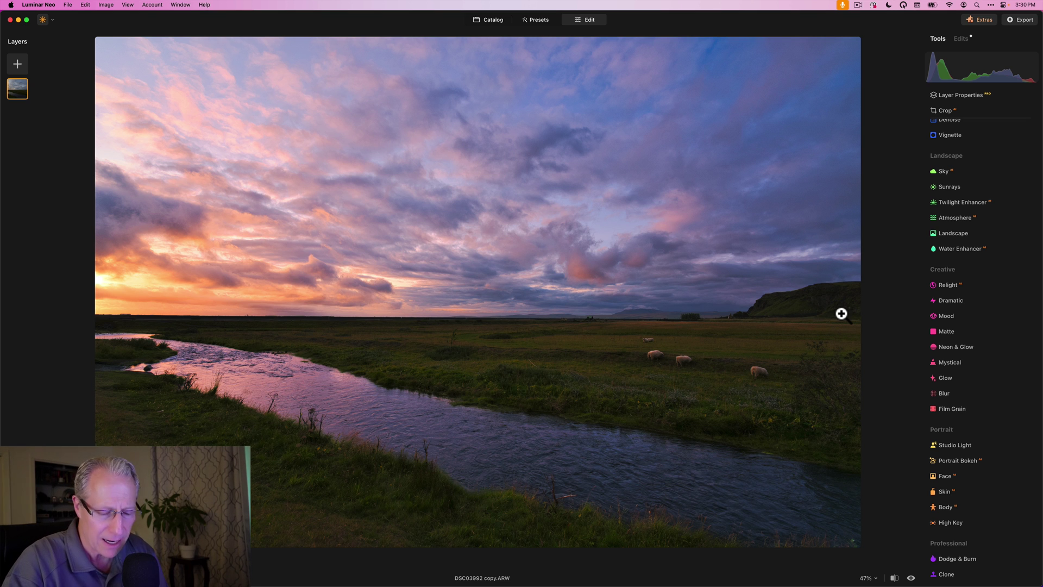
{"action": "key", "text": "backslash"}
{"action": "key", "text": "backslash"}
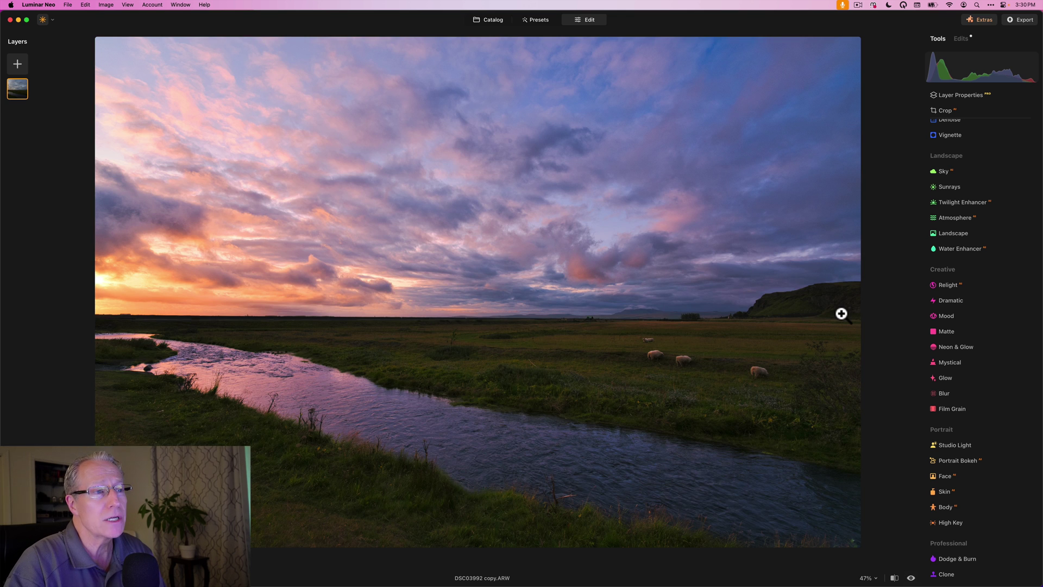
{"action": "key", "text": "backslash"}
{"action": "key", "text": "backslash"}
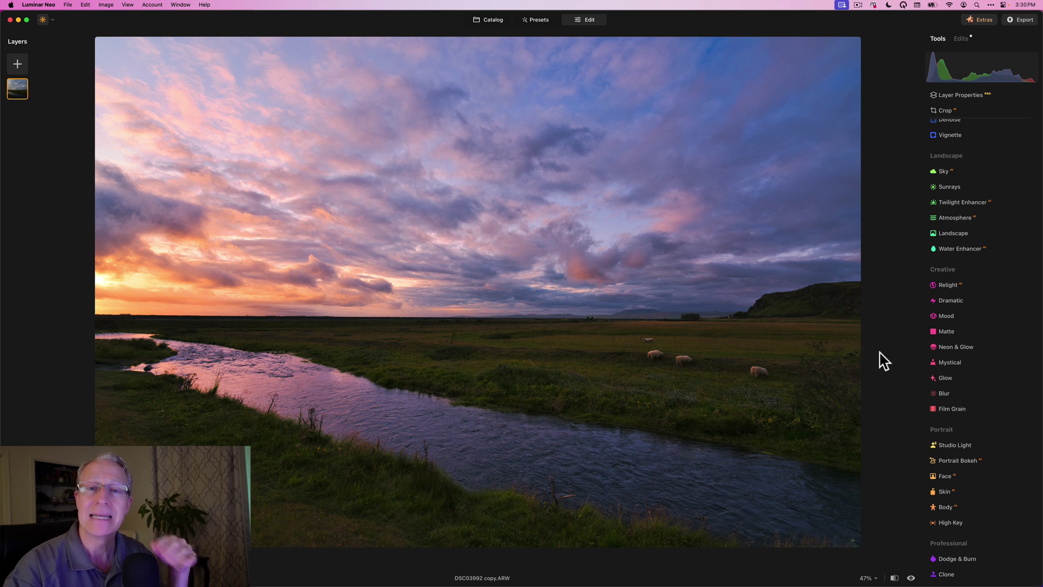
{"action": "left_click_drag", "start_coordinate": [889, 356], "coordinate": [919, 362]}
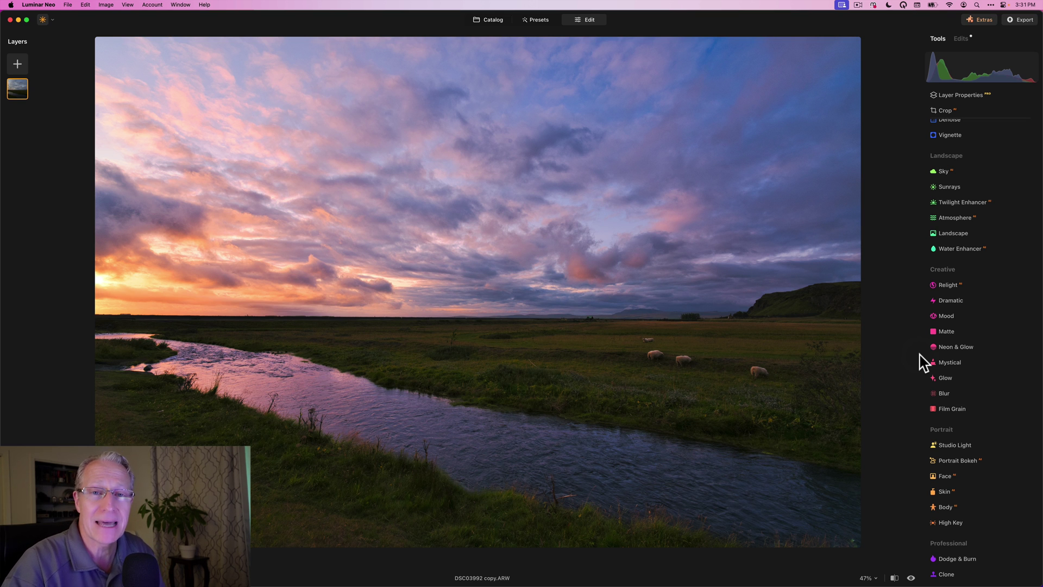
{"action": "left_click", "coordinate": [918, 342]}
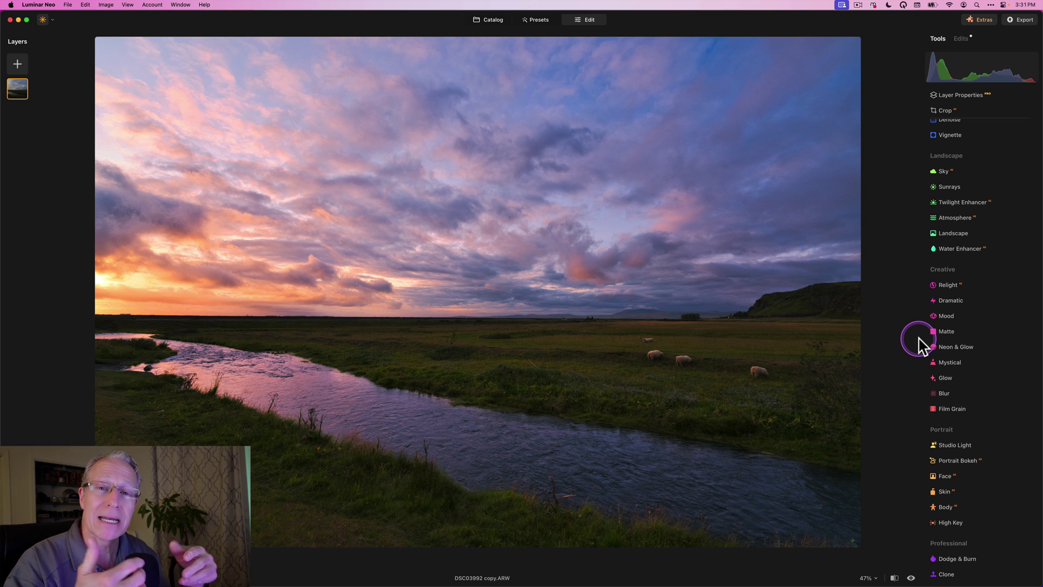